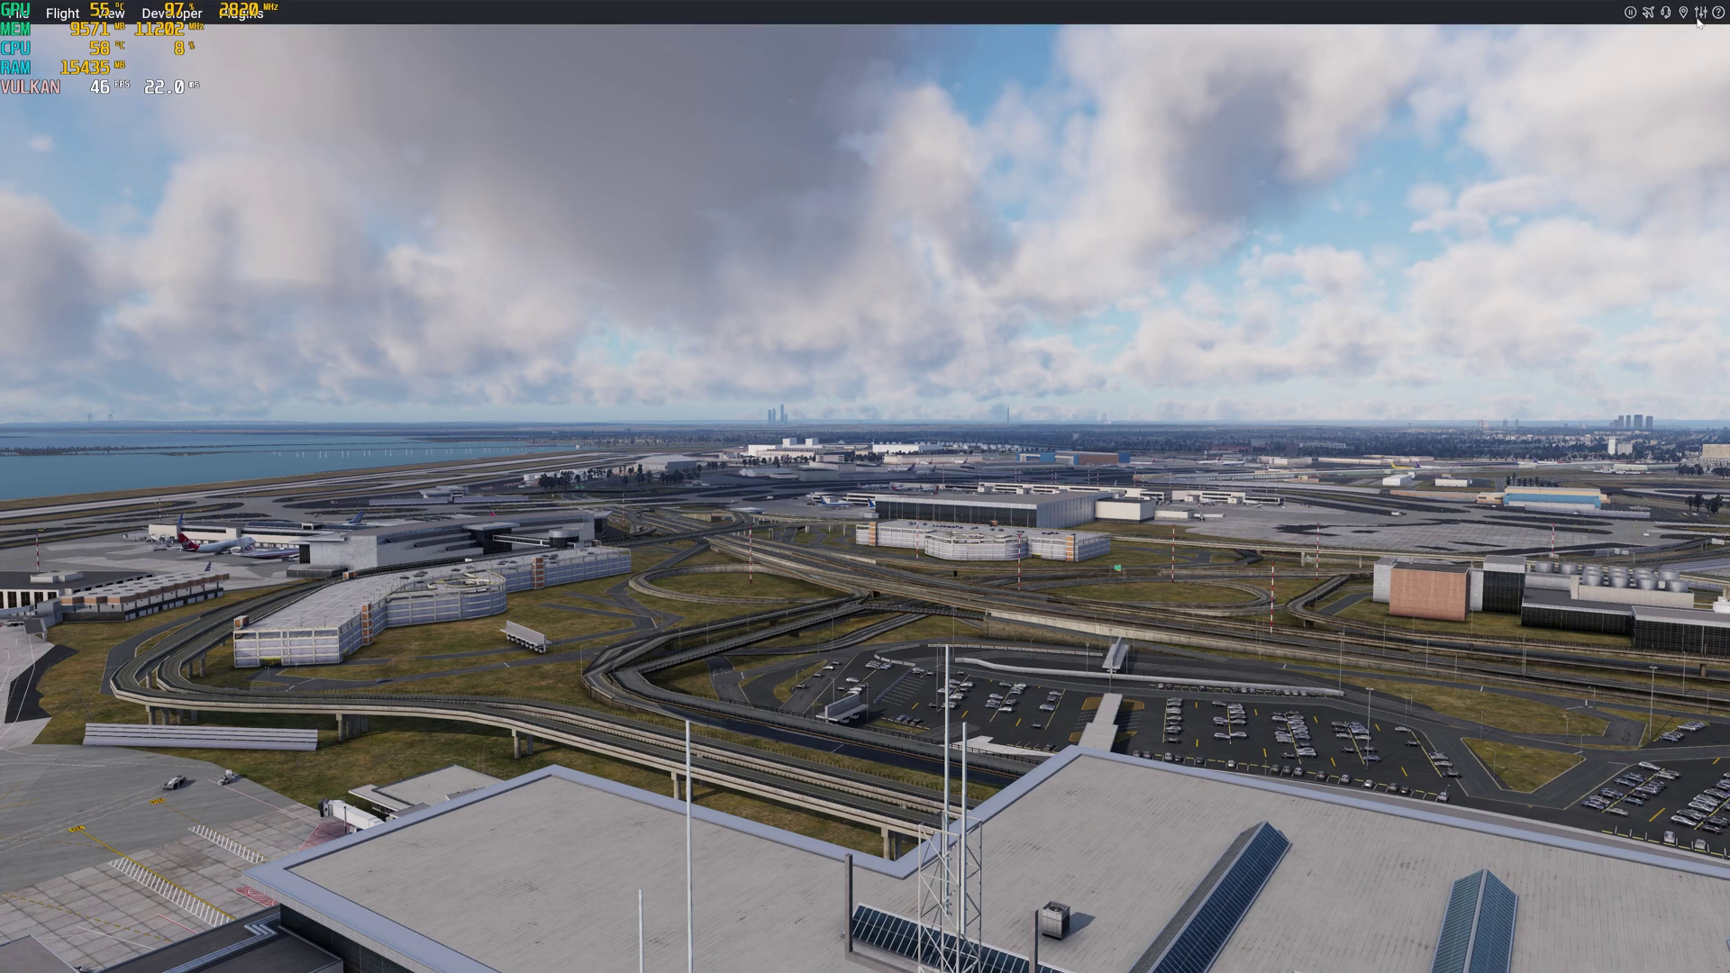
Bring up X-Plane 12's settings over the JFK scenery with Ctrl+J
key(ctrl+j)
On the Graphics tab, keep Default Monitor Settings resolution and Forward with 3-D cockpit view
click(498, 170)
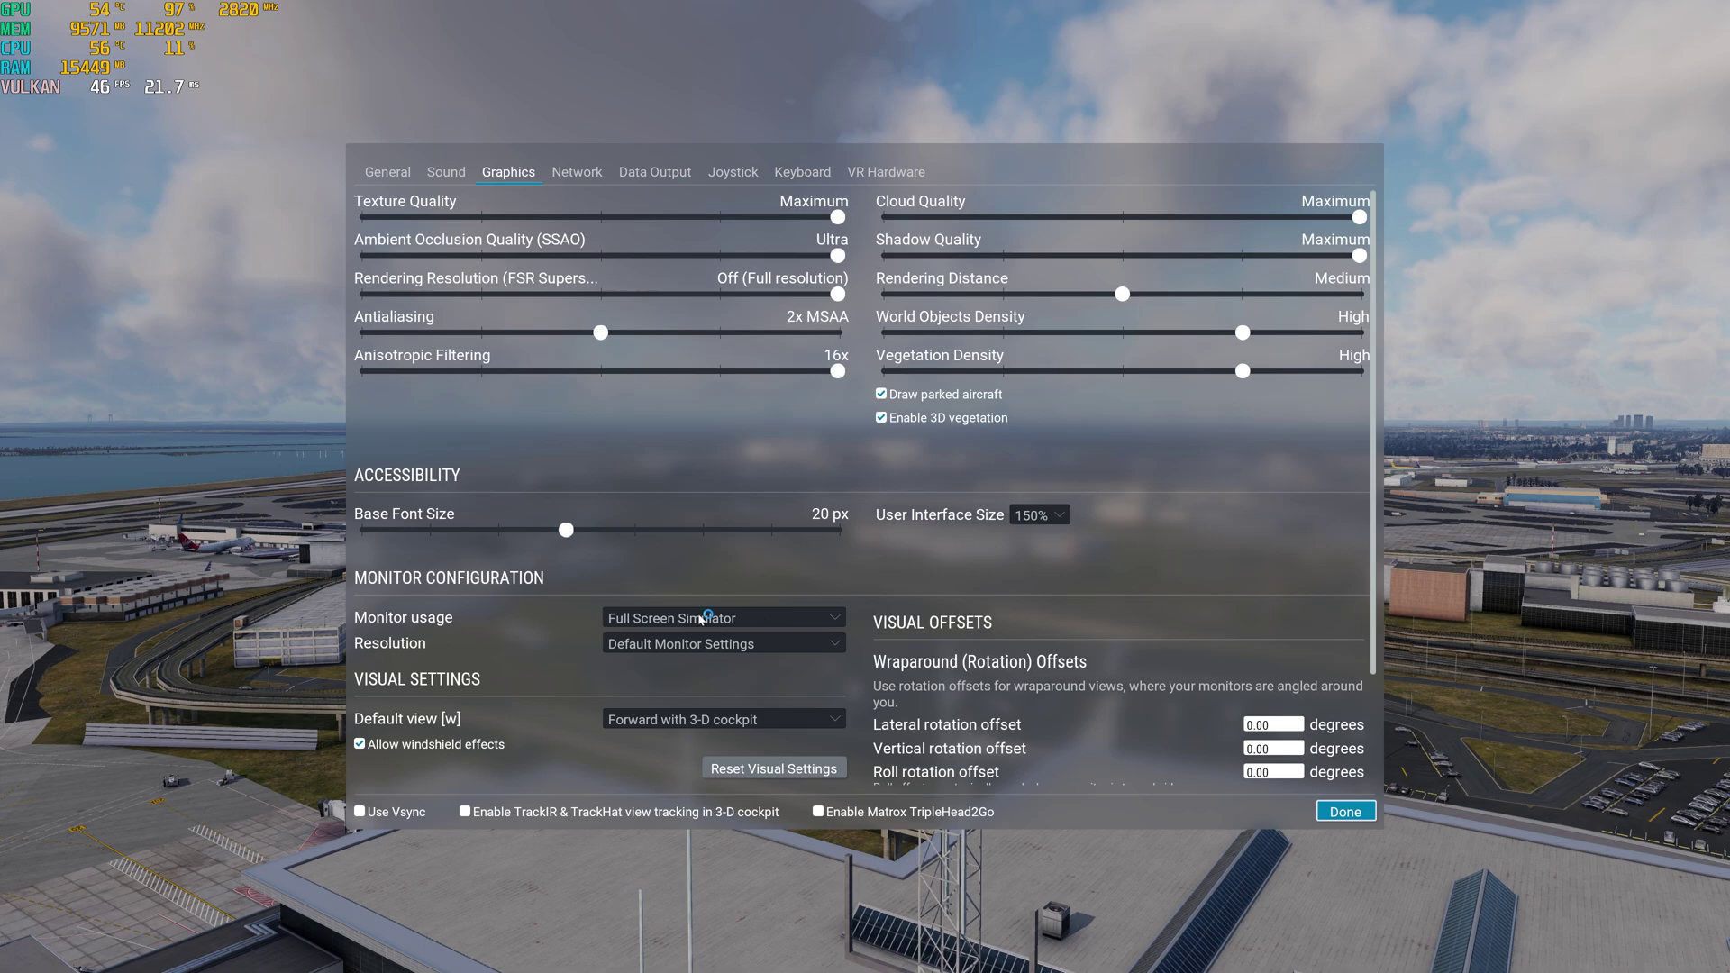
click(721, 645)
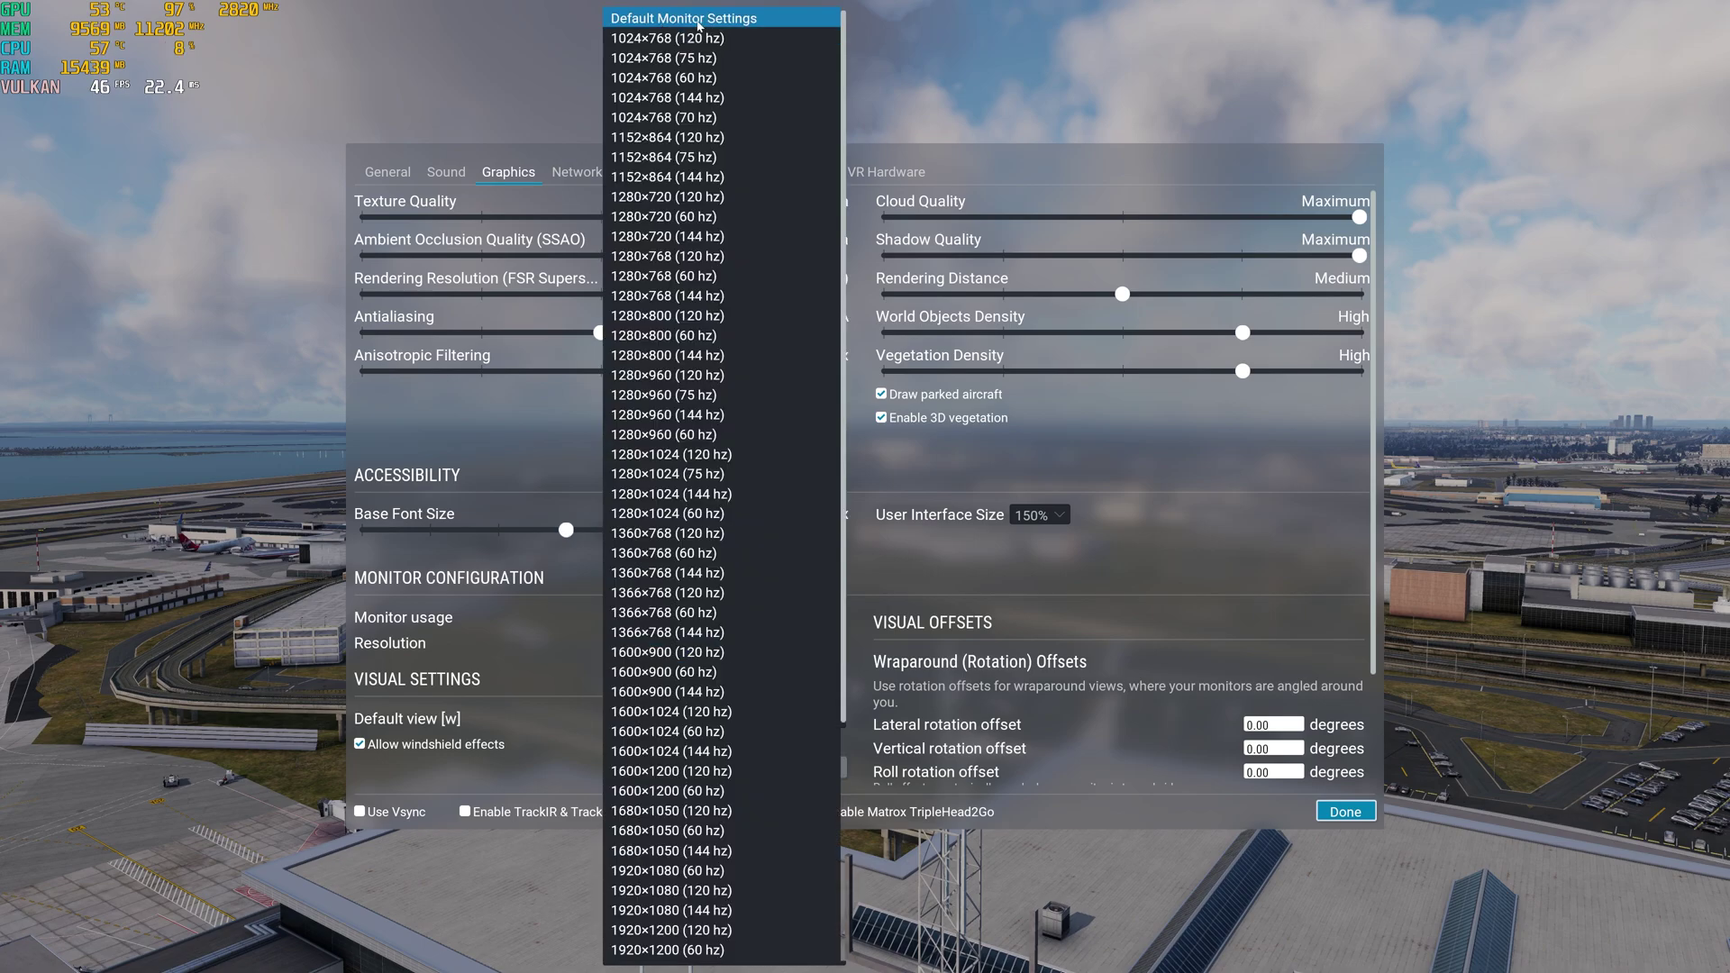
click(868, 491)
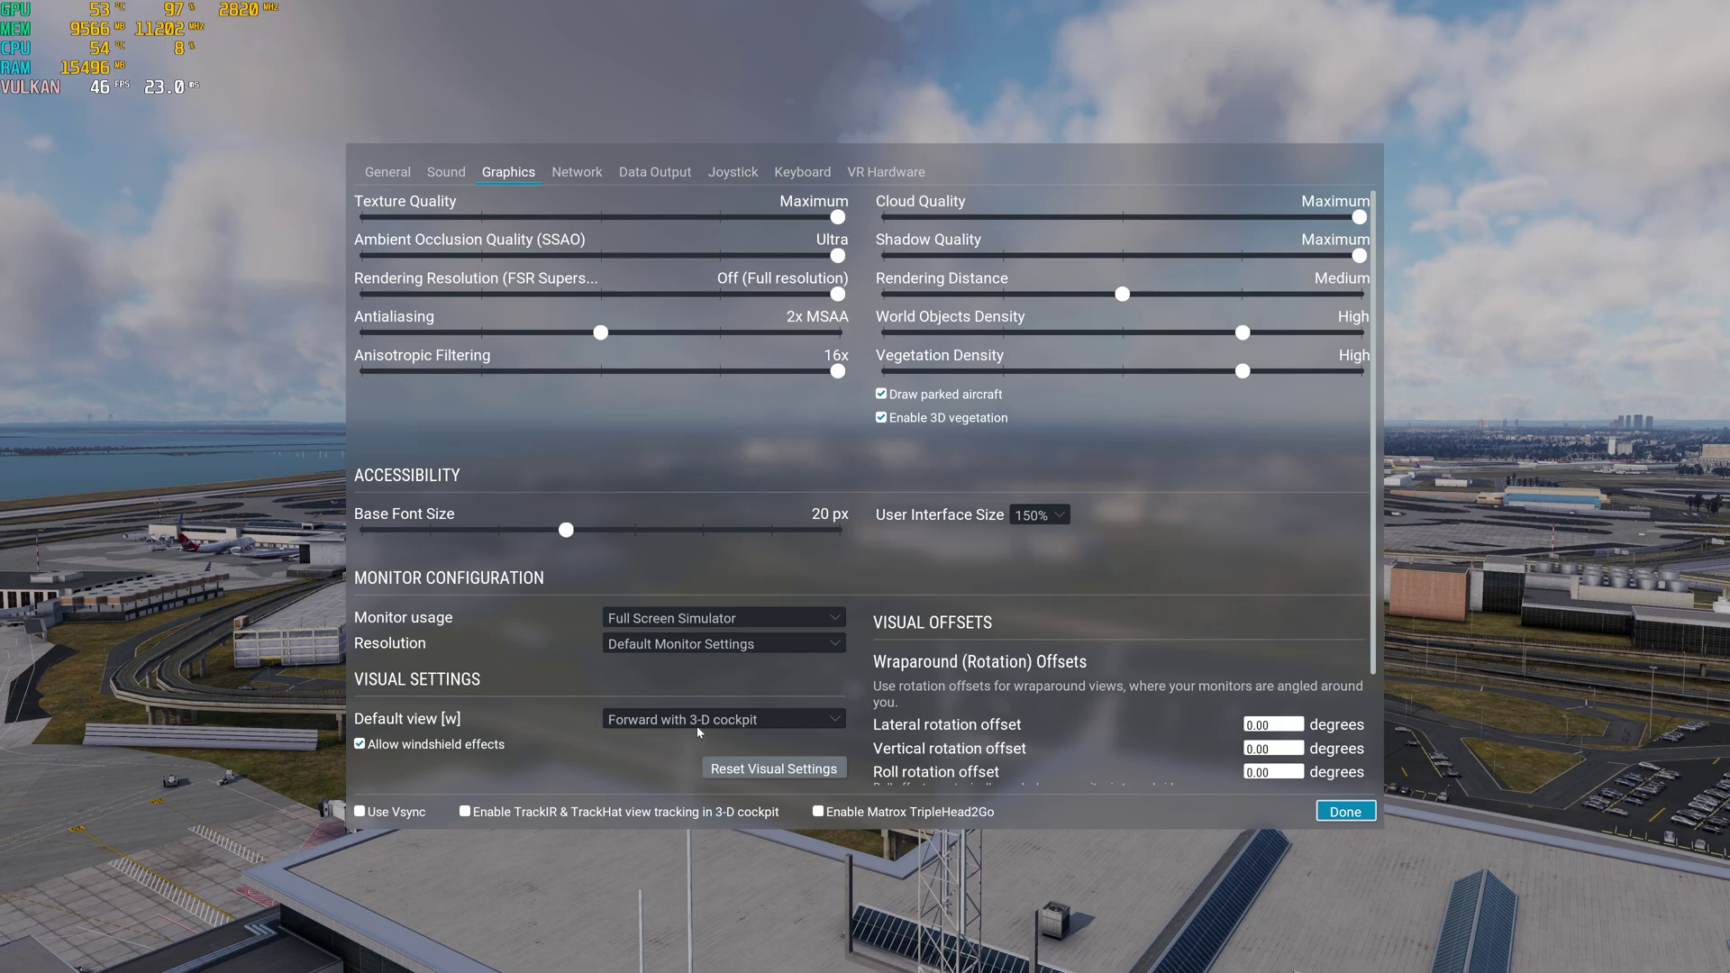
click(773, 728)
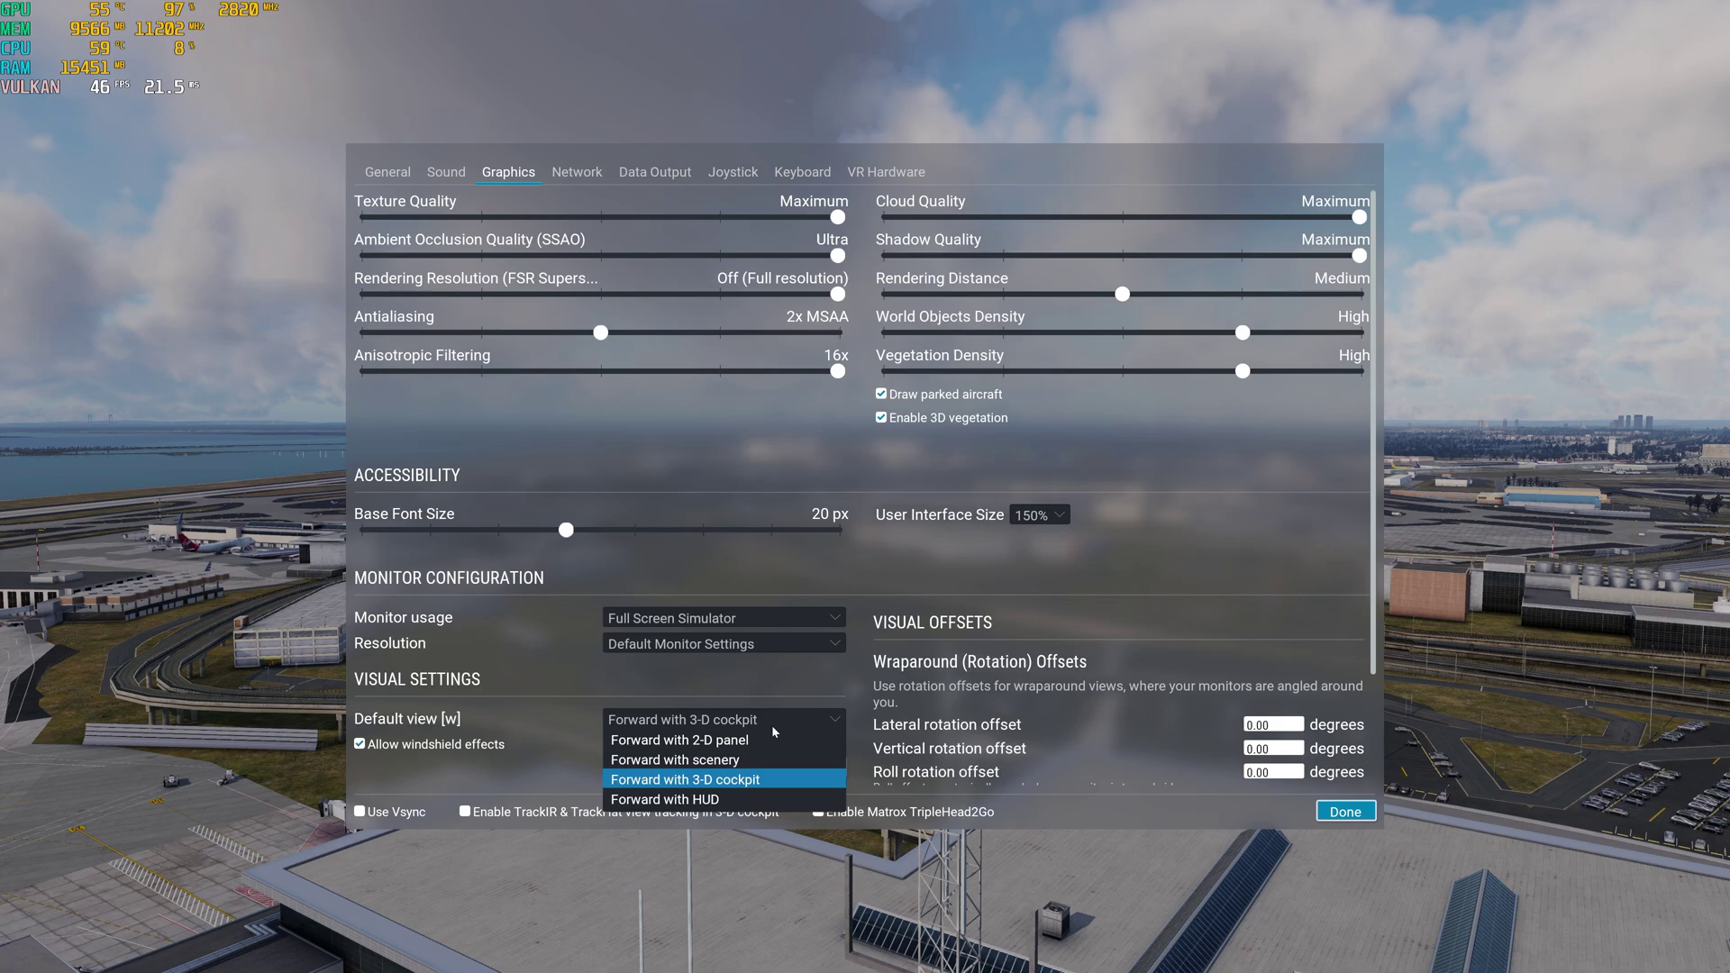
click(703, 780)
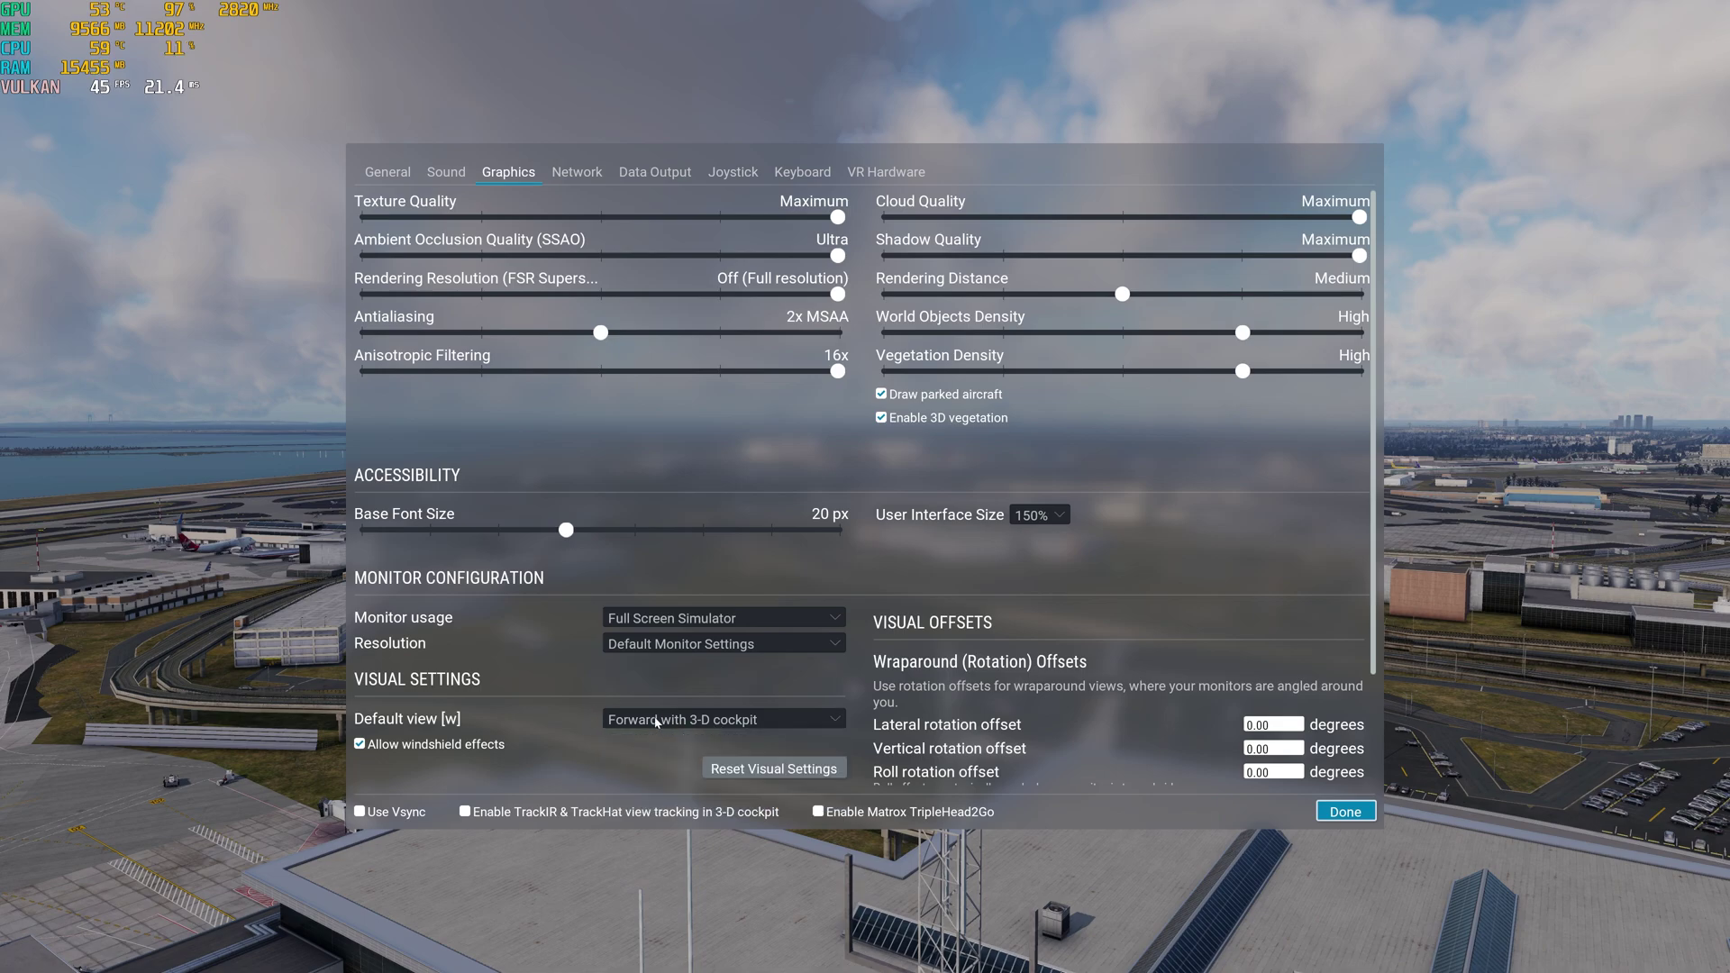
Scroll through the graphics page to review the quality sliders
scroll(655, 716, down, 3)
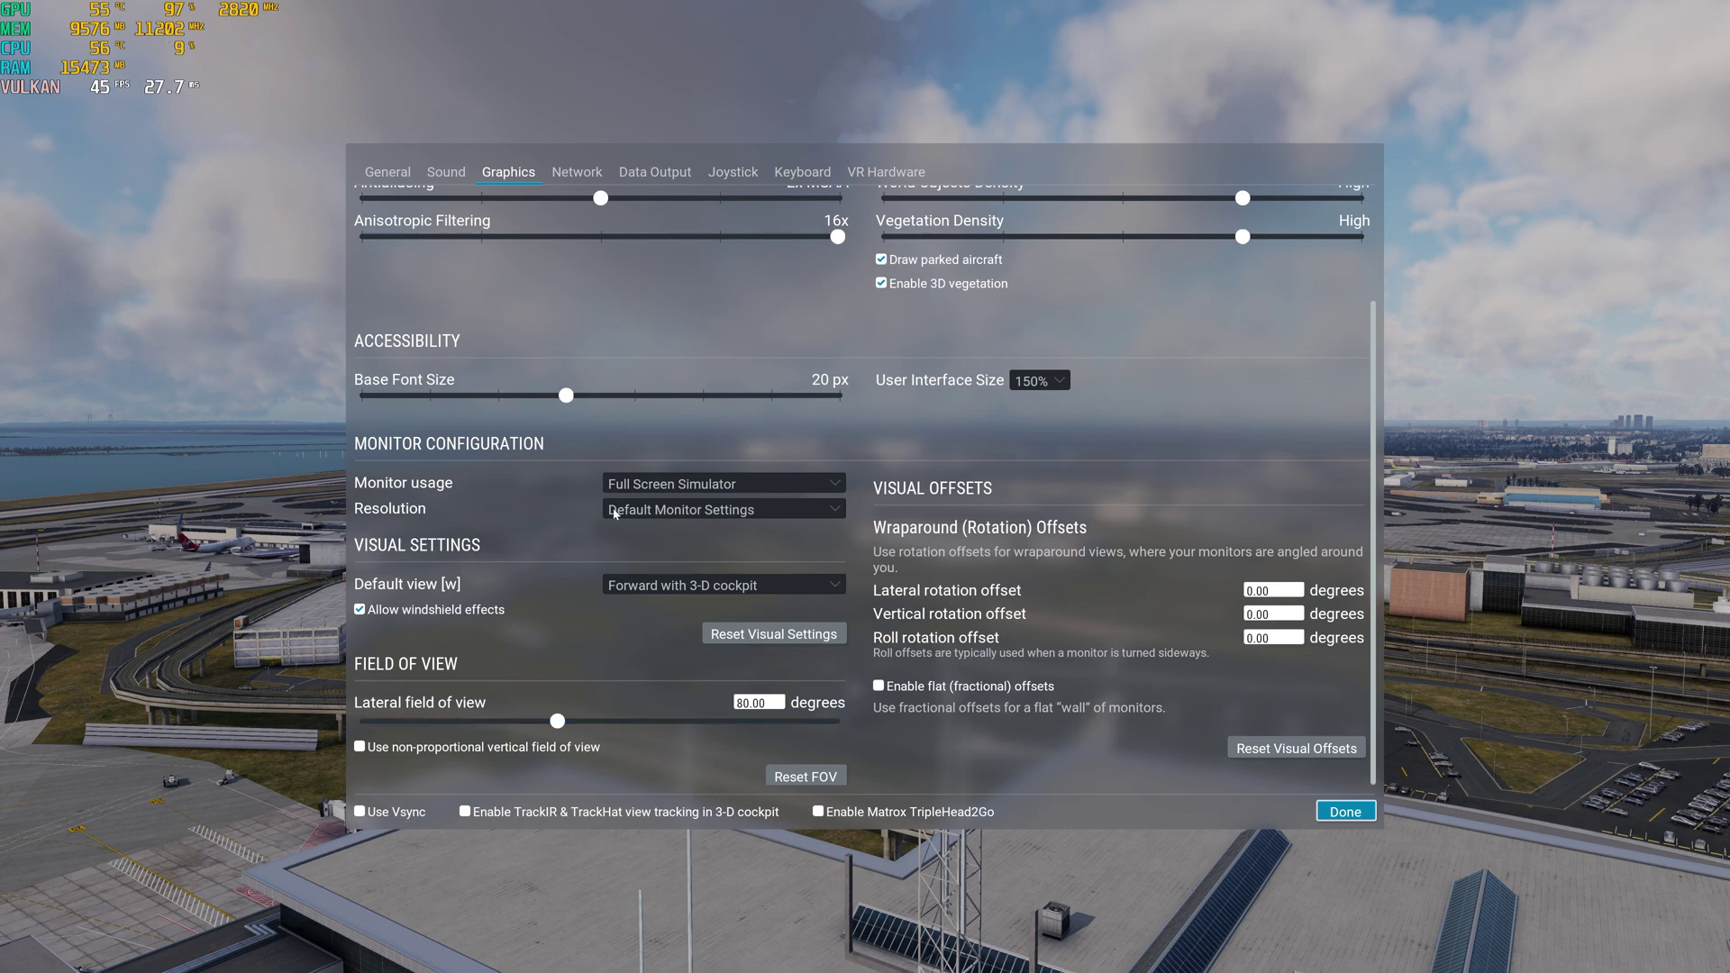
scroll(767, 577, up, 3)
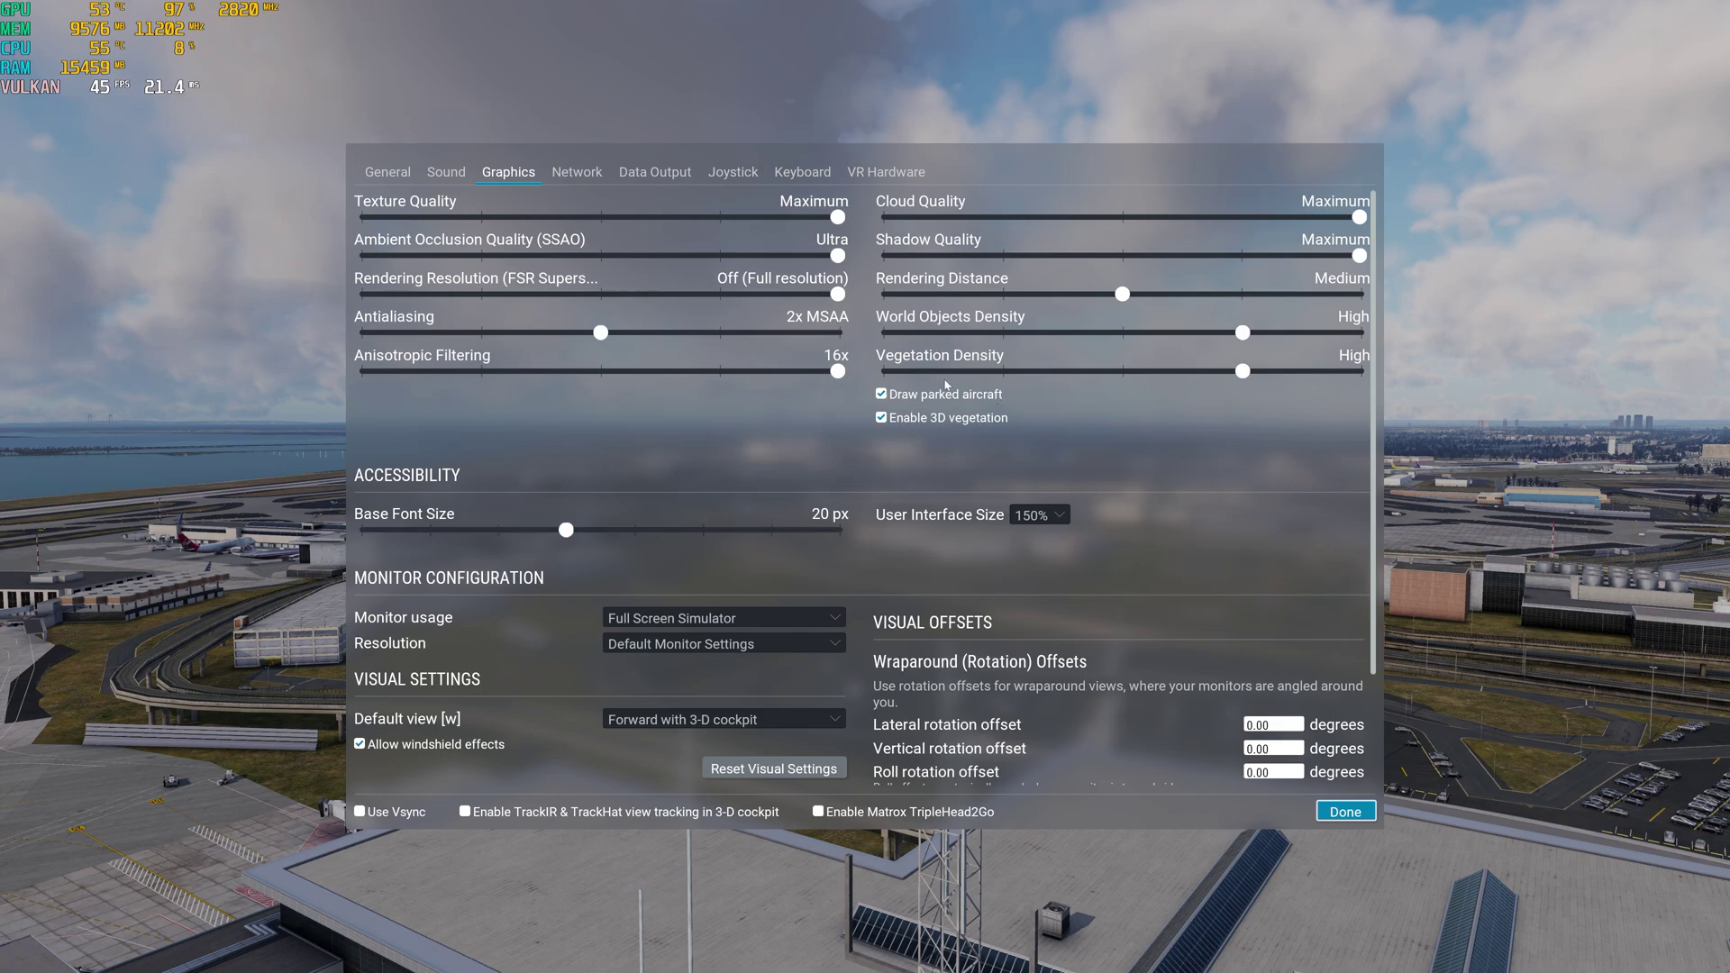
mouse_move(1235, 340)
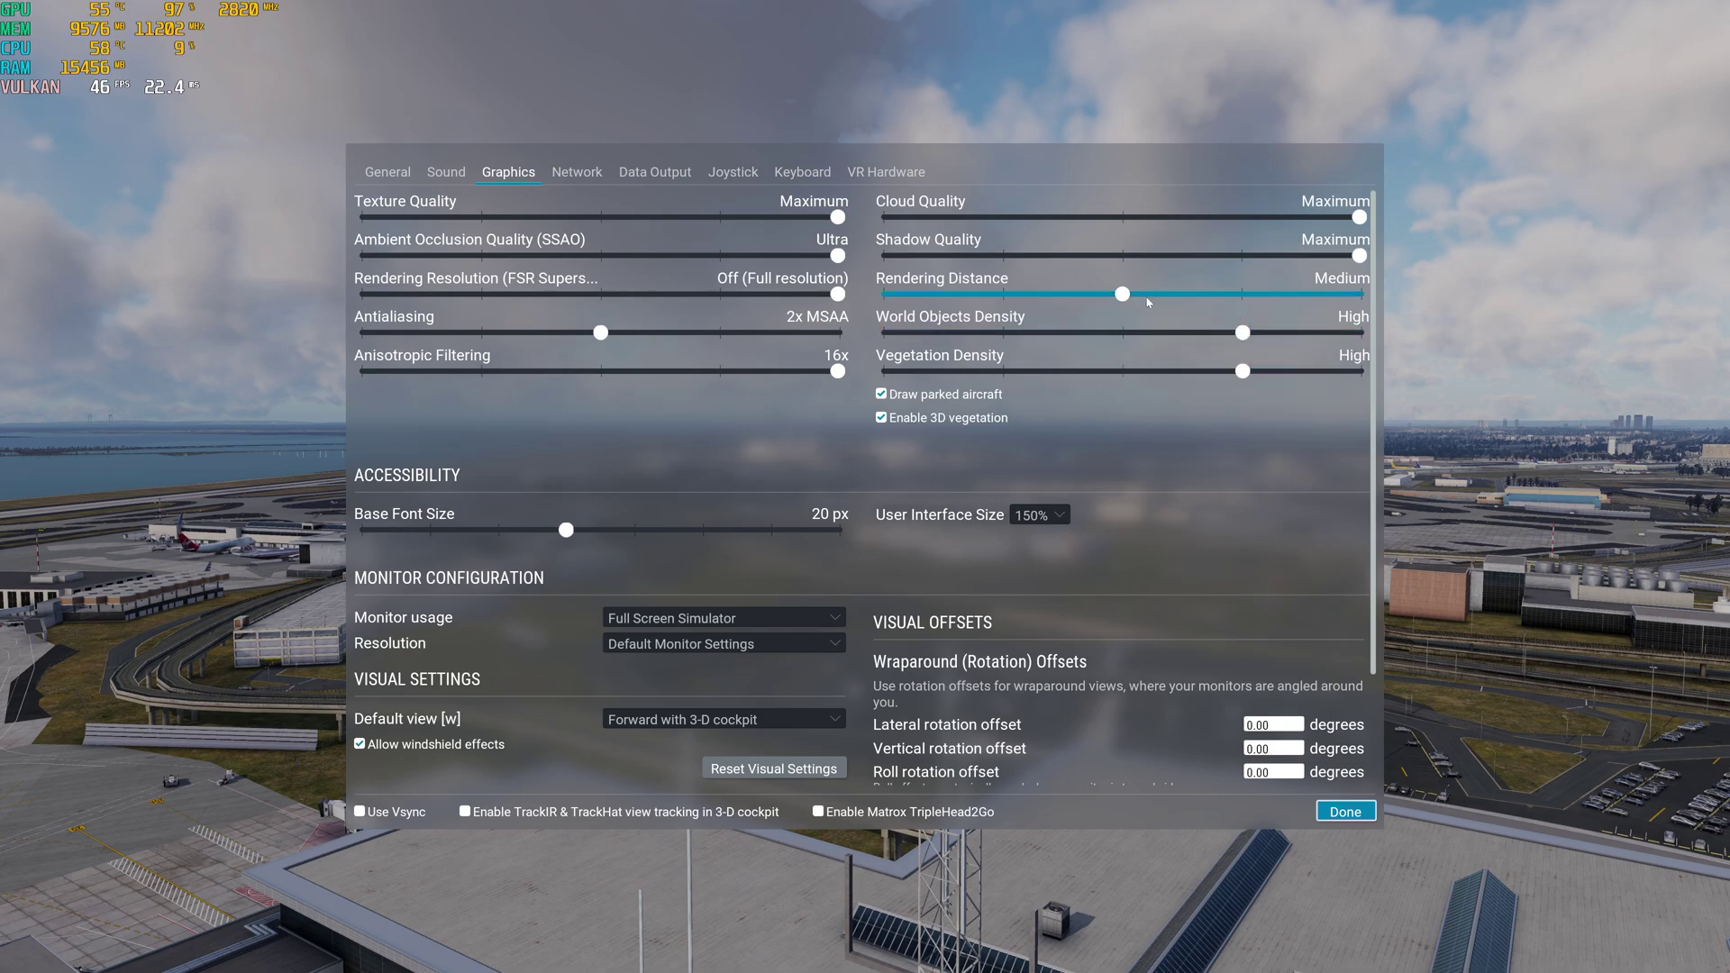
mouse_move(1124, 297)
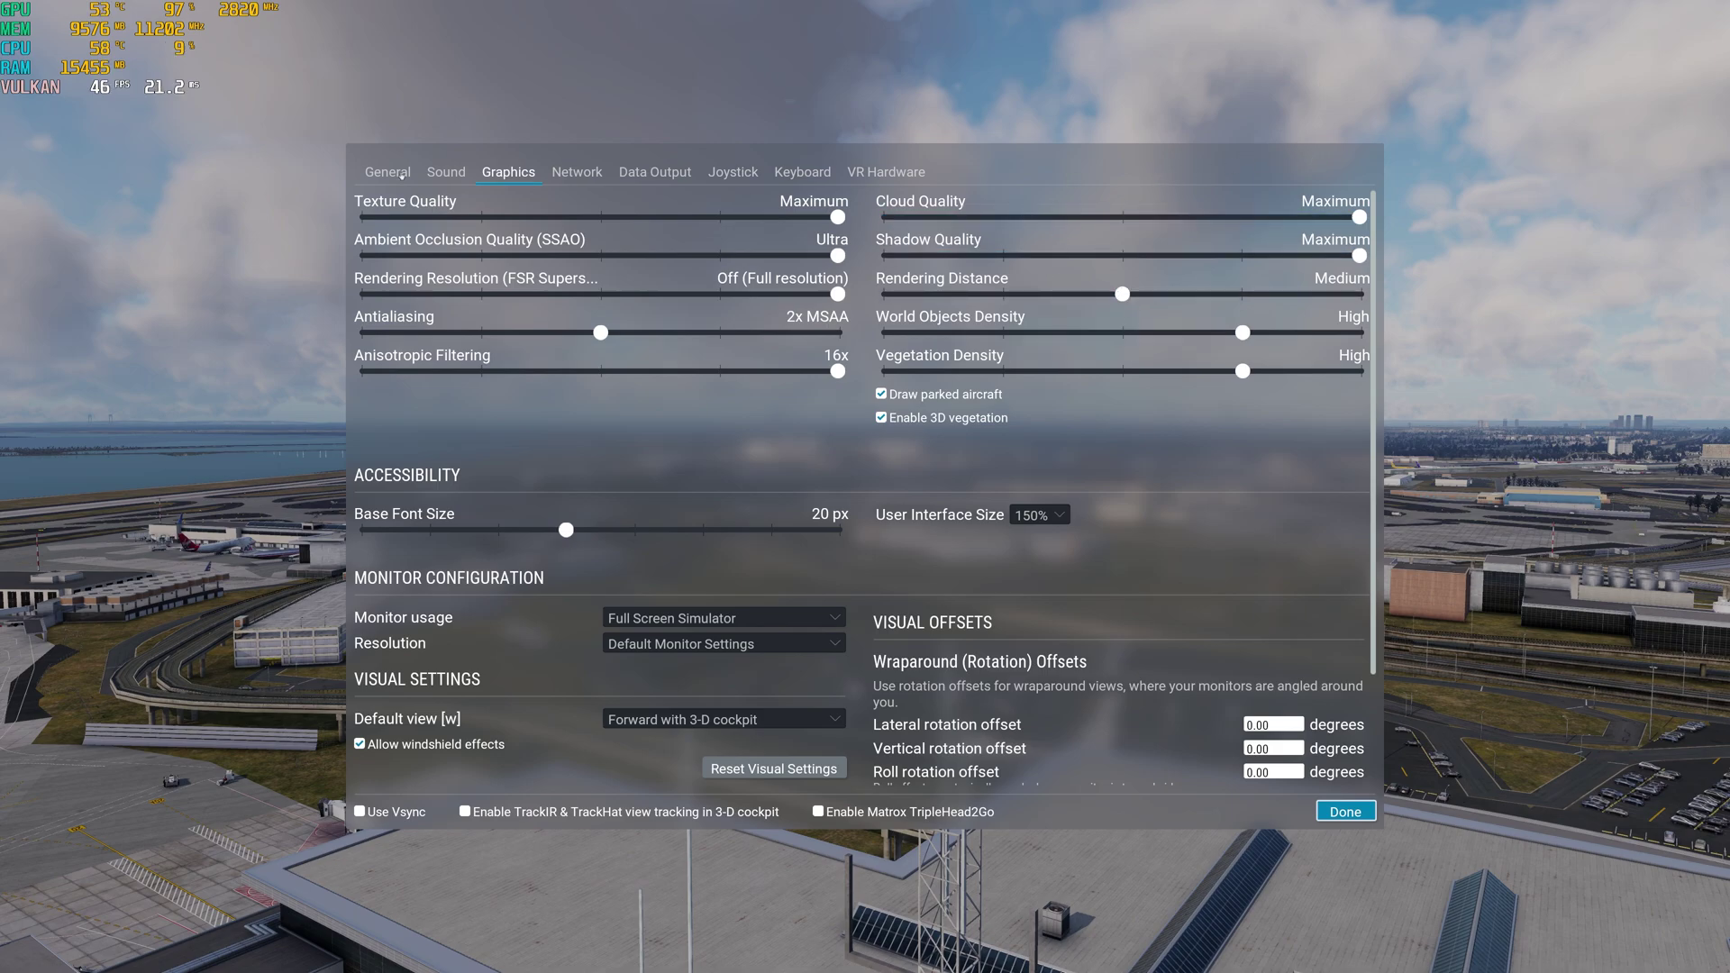
Close settings, zoom and pan around the JFK terminals and skyline, then reopen graphics settings
click(1346, 812)
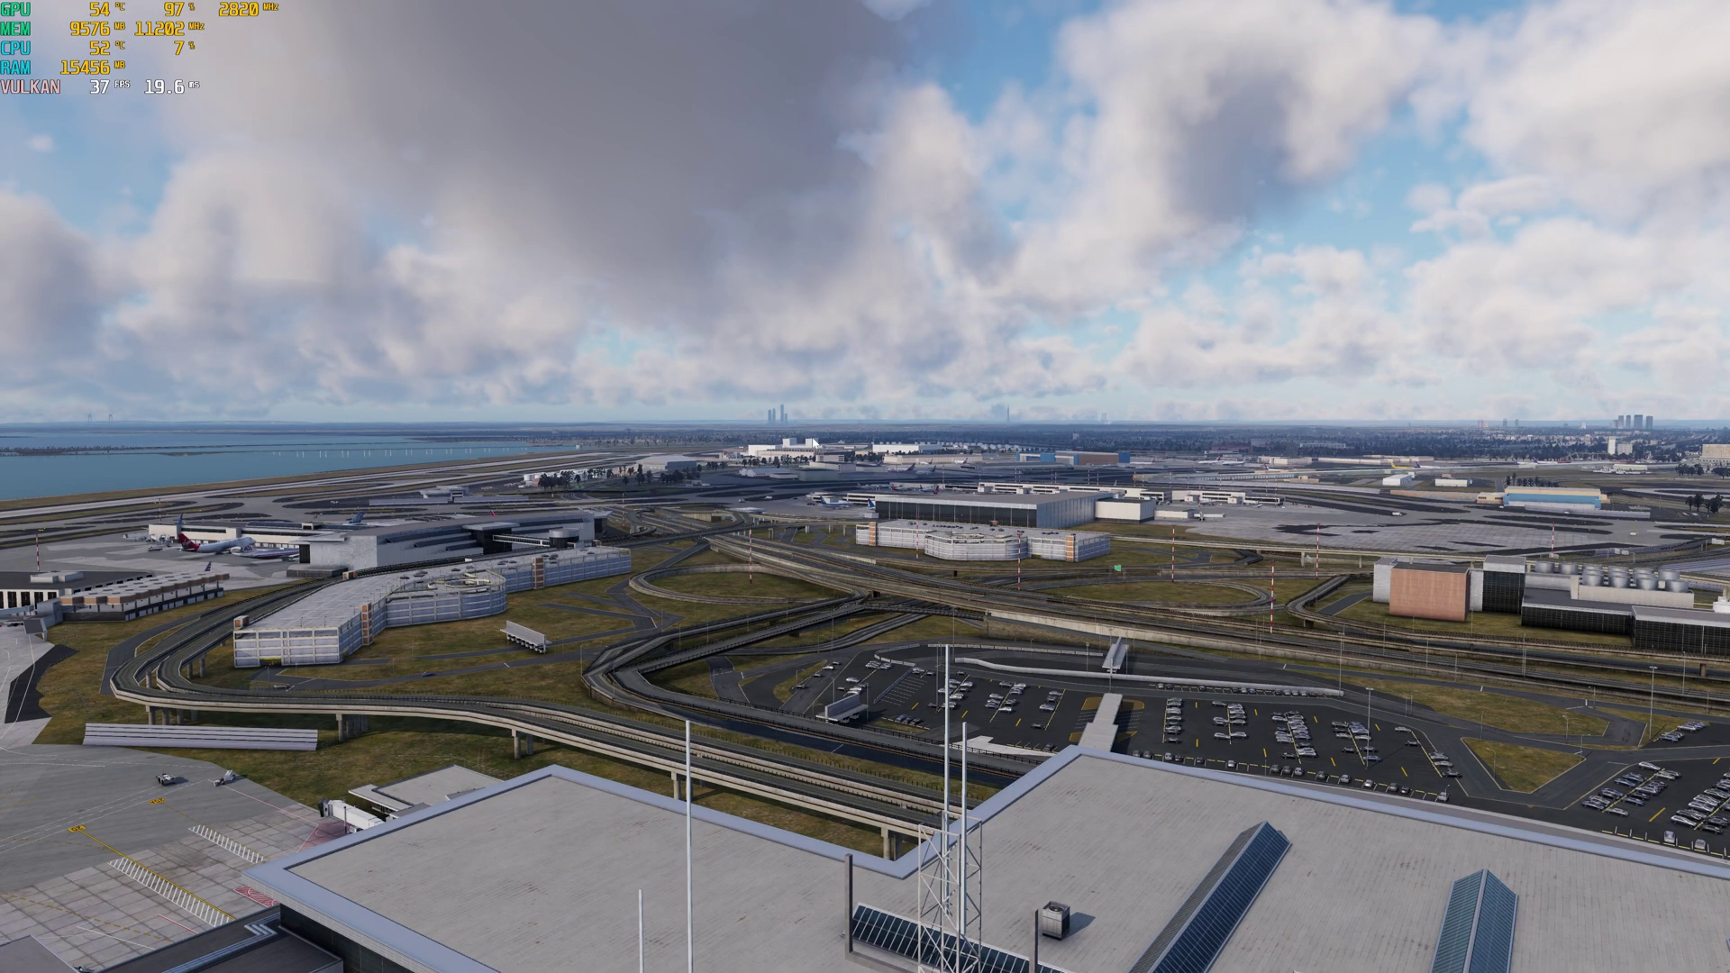
scroll(743, 397, up, 5)
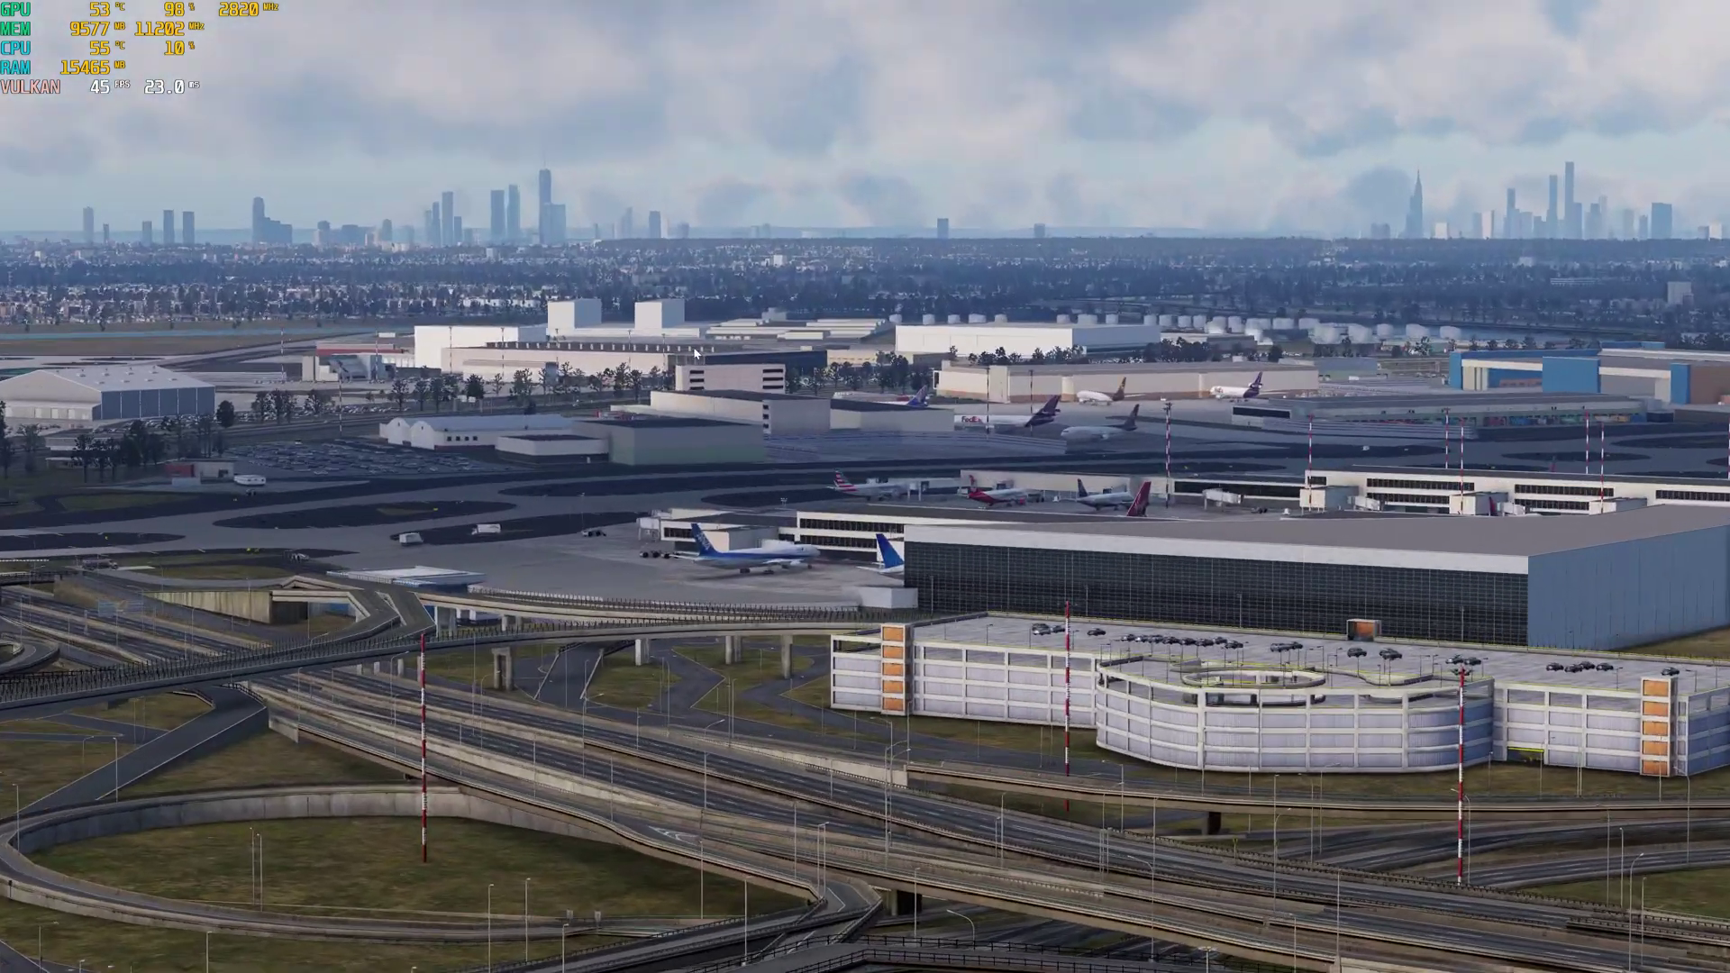
scroll(696, 355, down, 5)
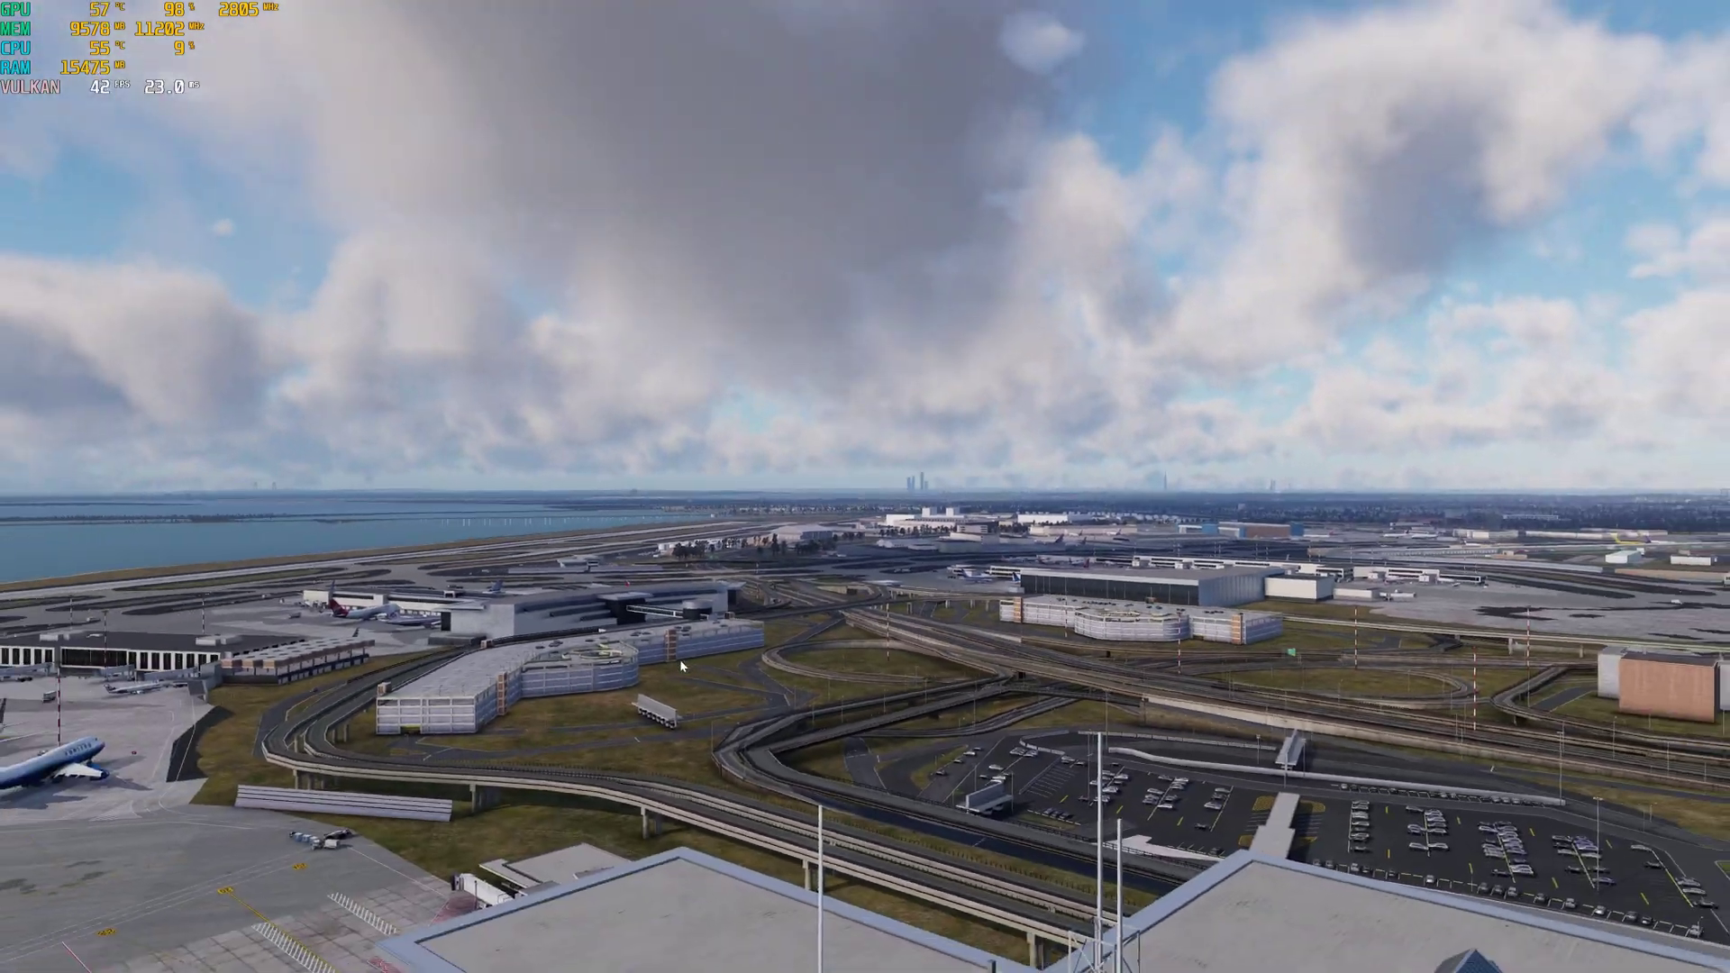
scroll(679, 658, up, 5)
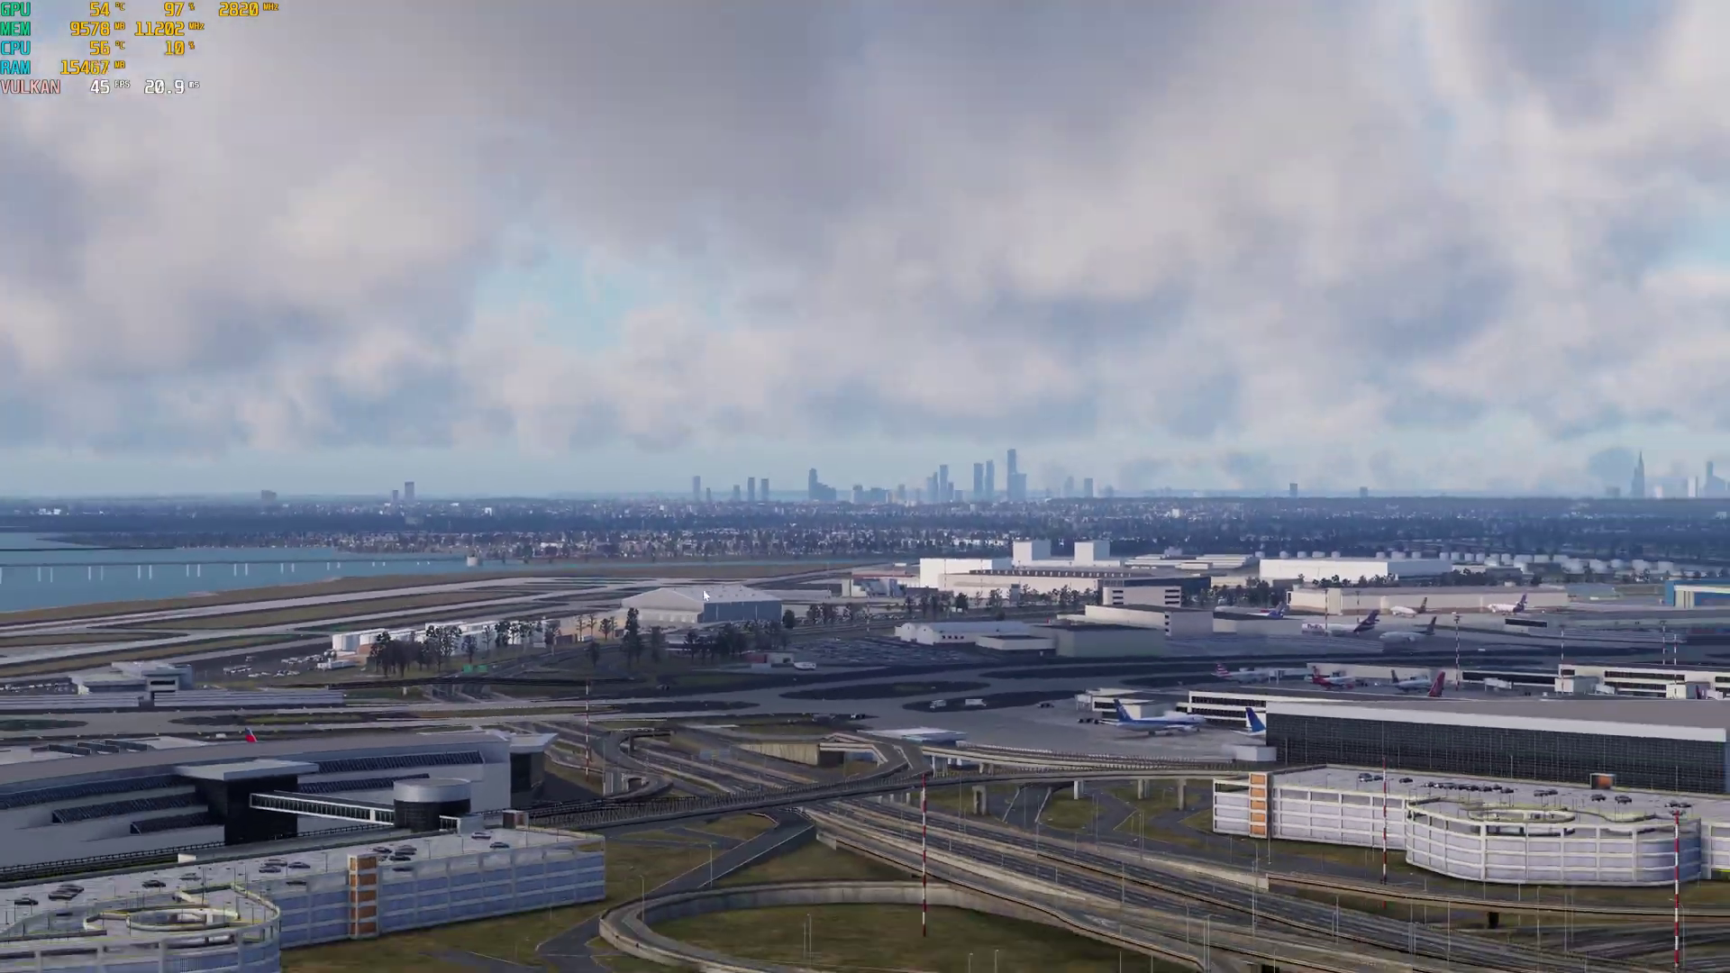
scroll(706, 596, down, 5)
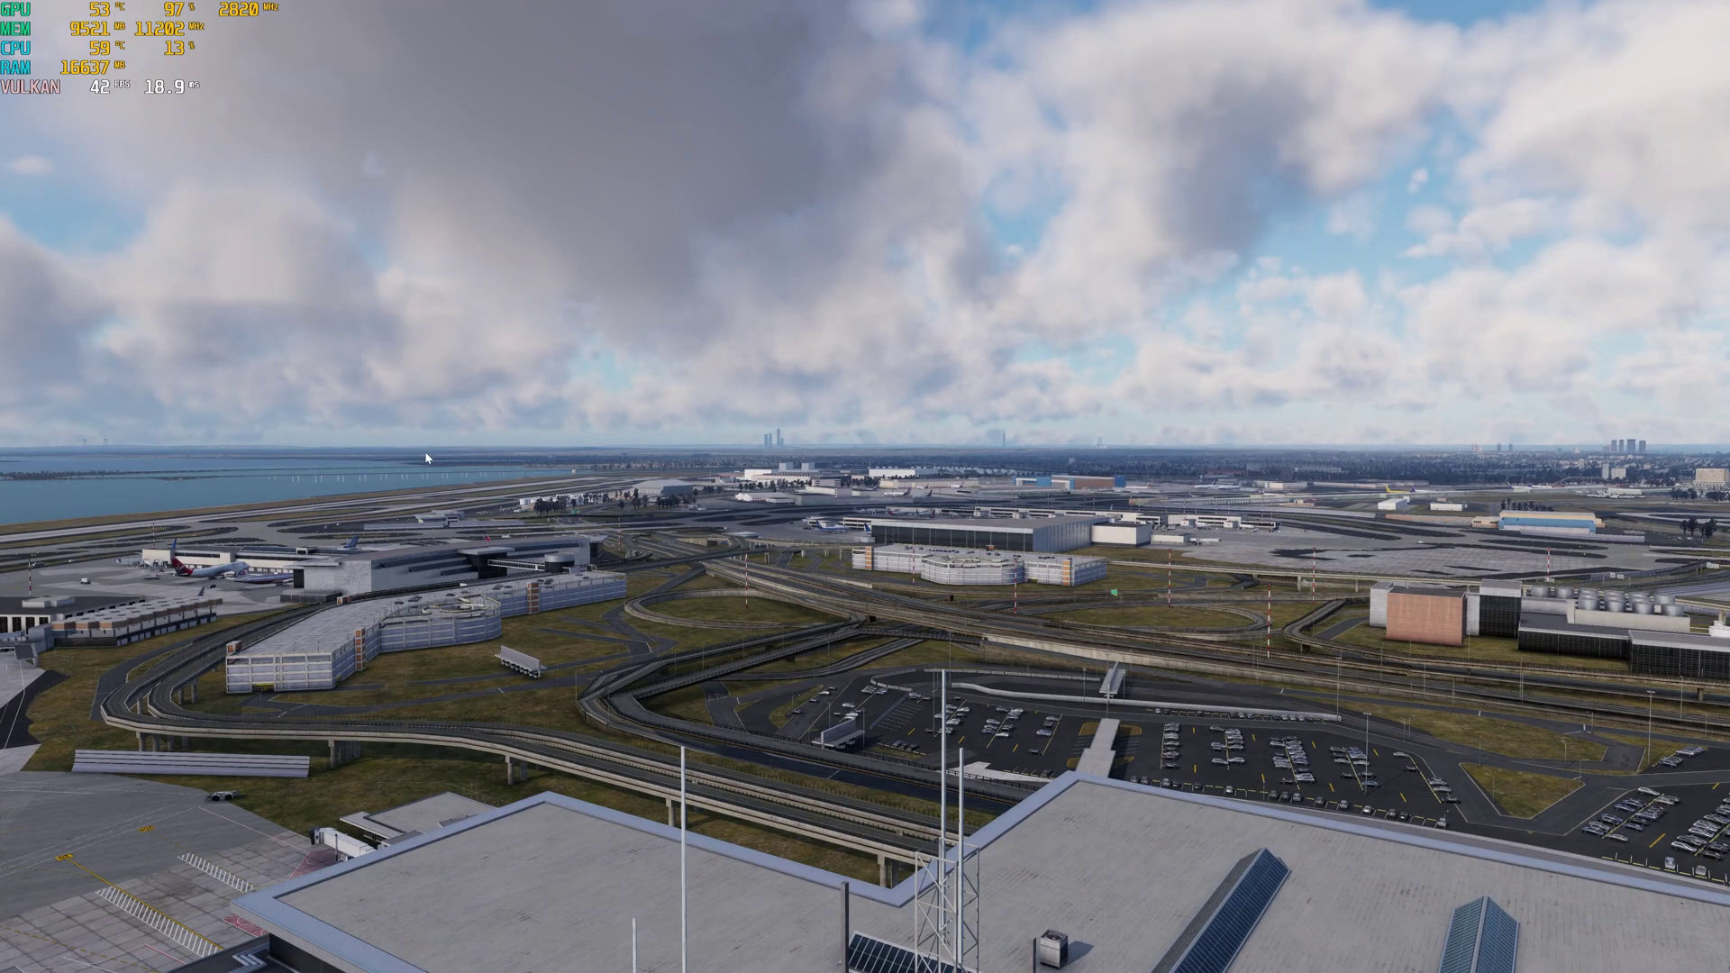
drag(427, 458, 682, 489)
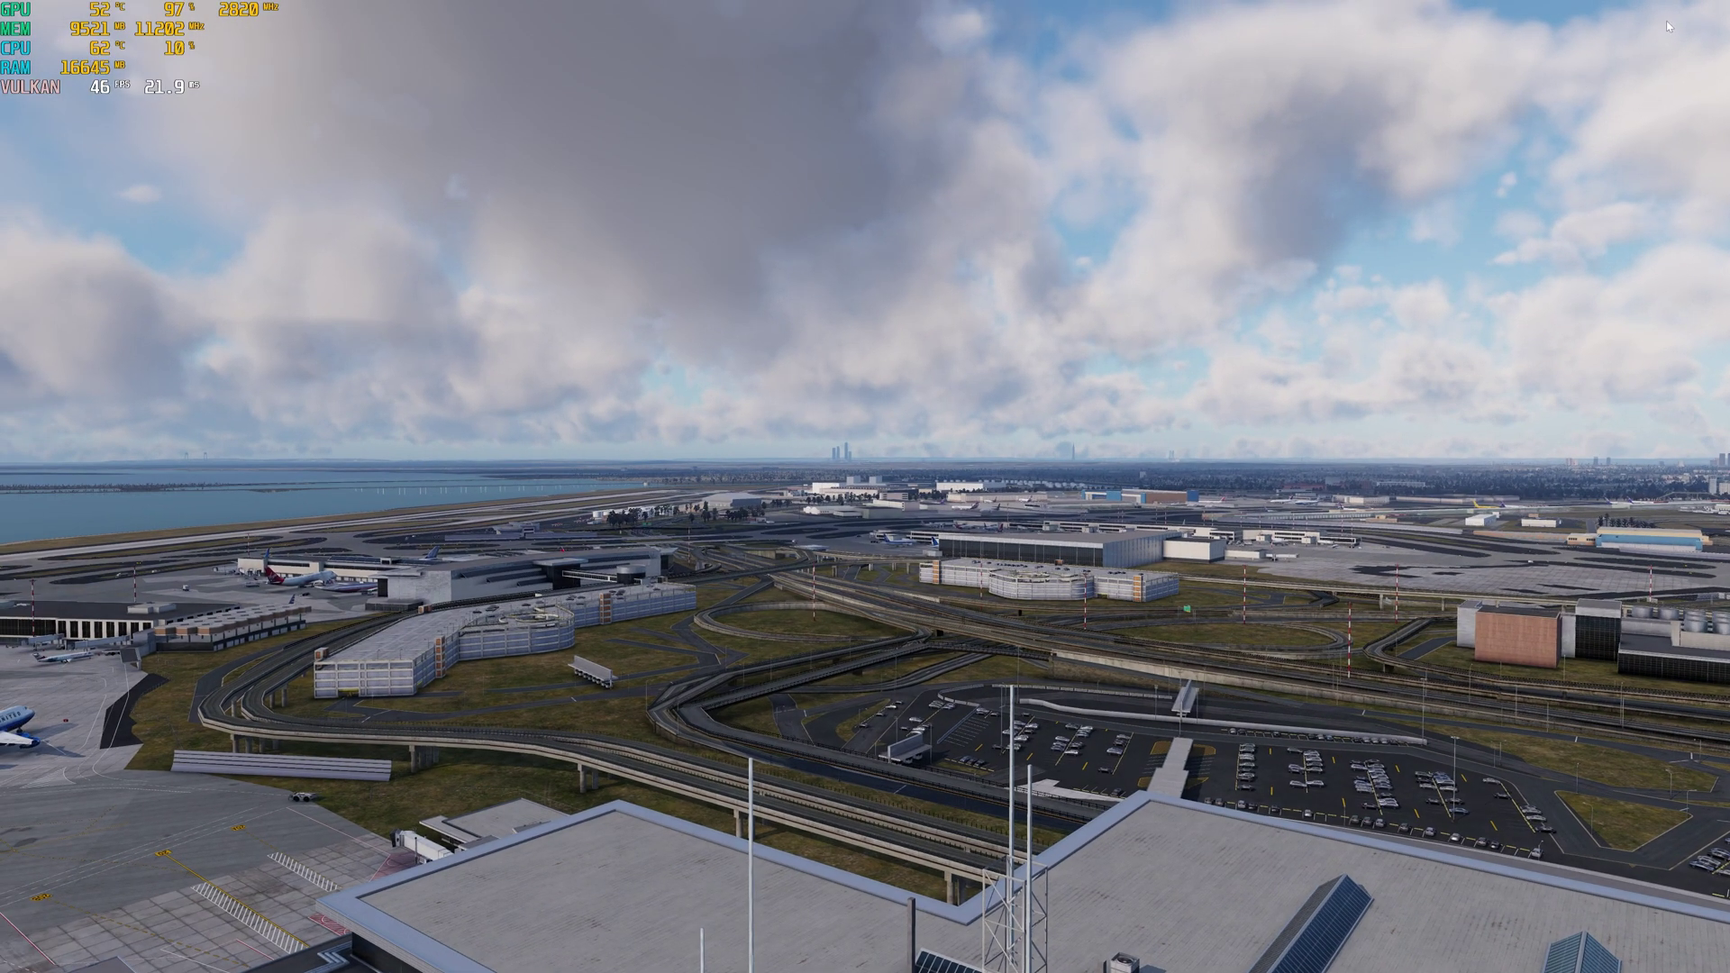
click(1702, 12)
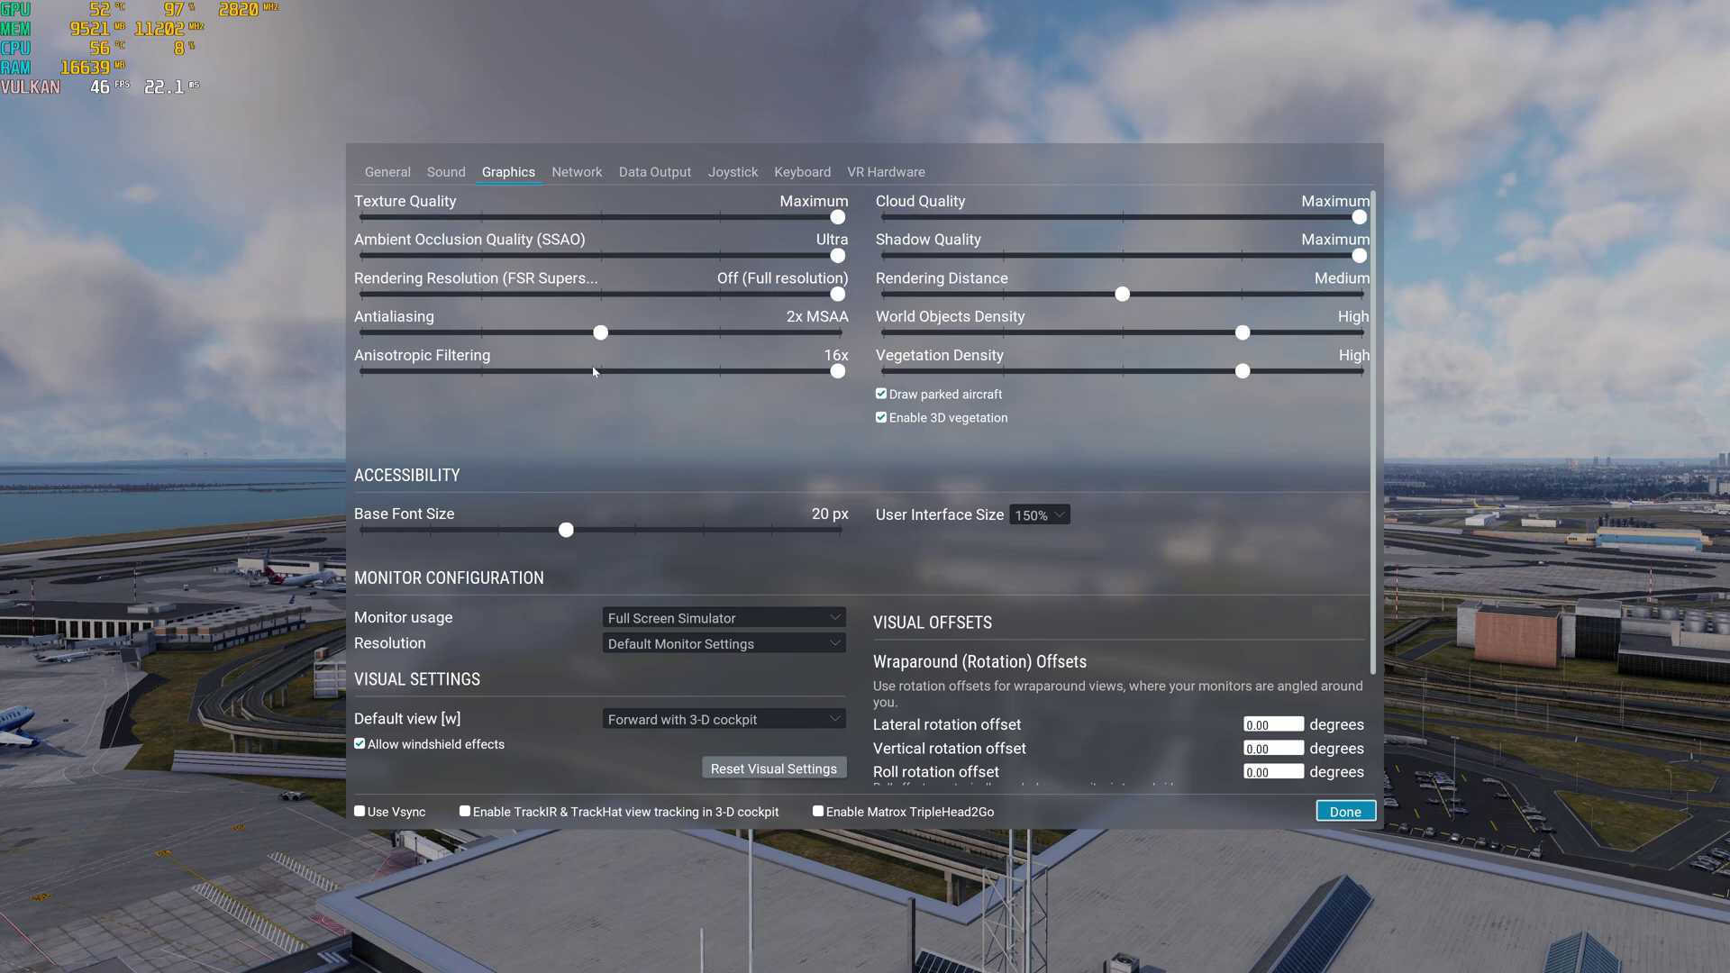
Raise the Antialiasing slider from 2x MSAA to 8x MSAA
drag(601, 334, 838, 332)
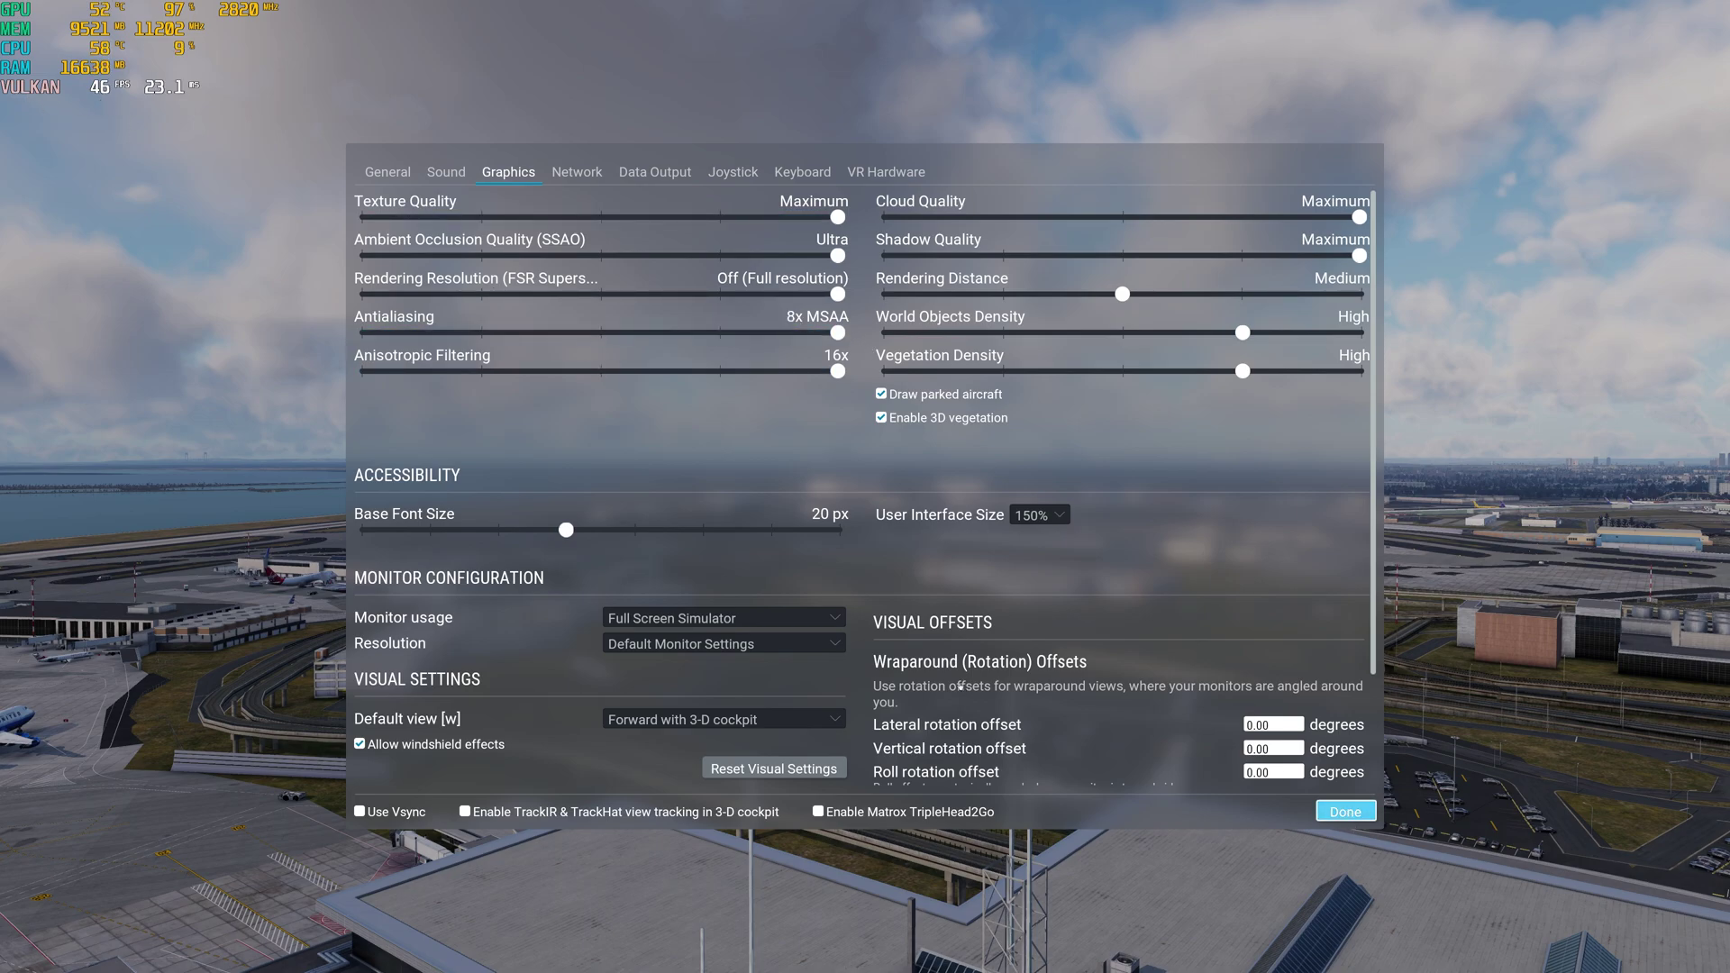
Check the frame rate while panning toward the terminal roof, then confirm settings with Done
key(Escape)
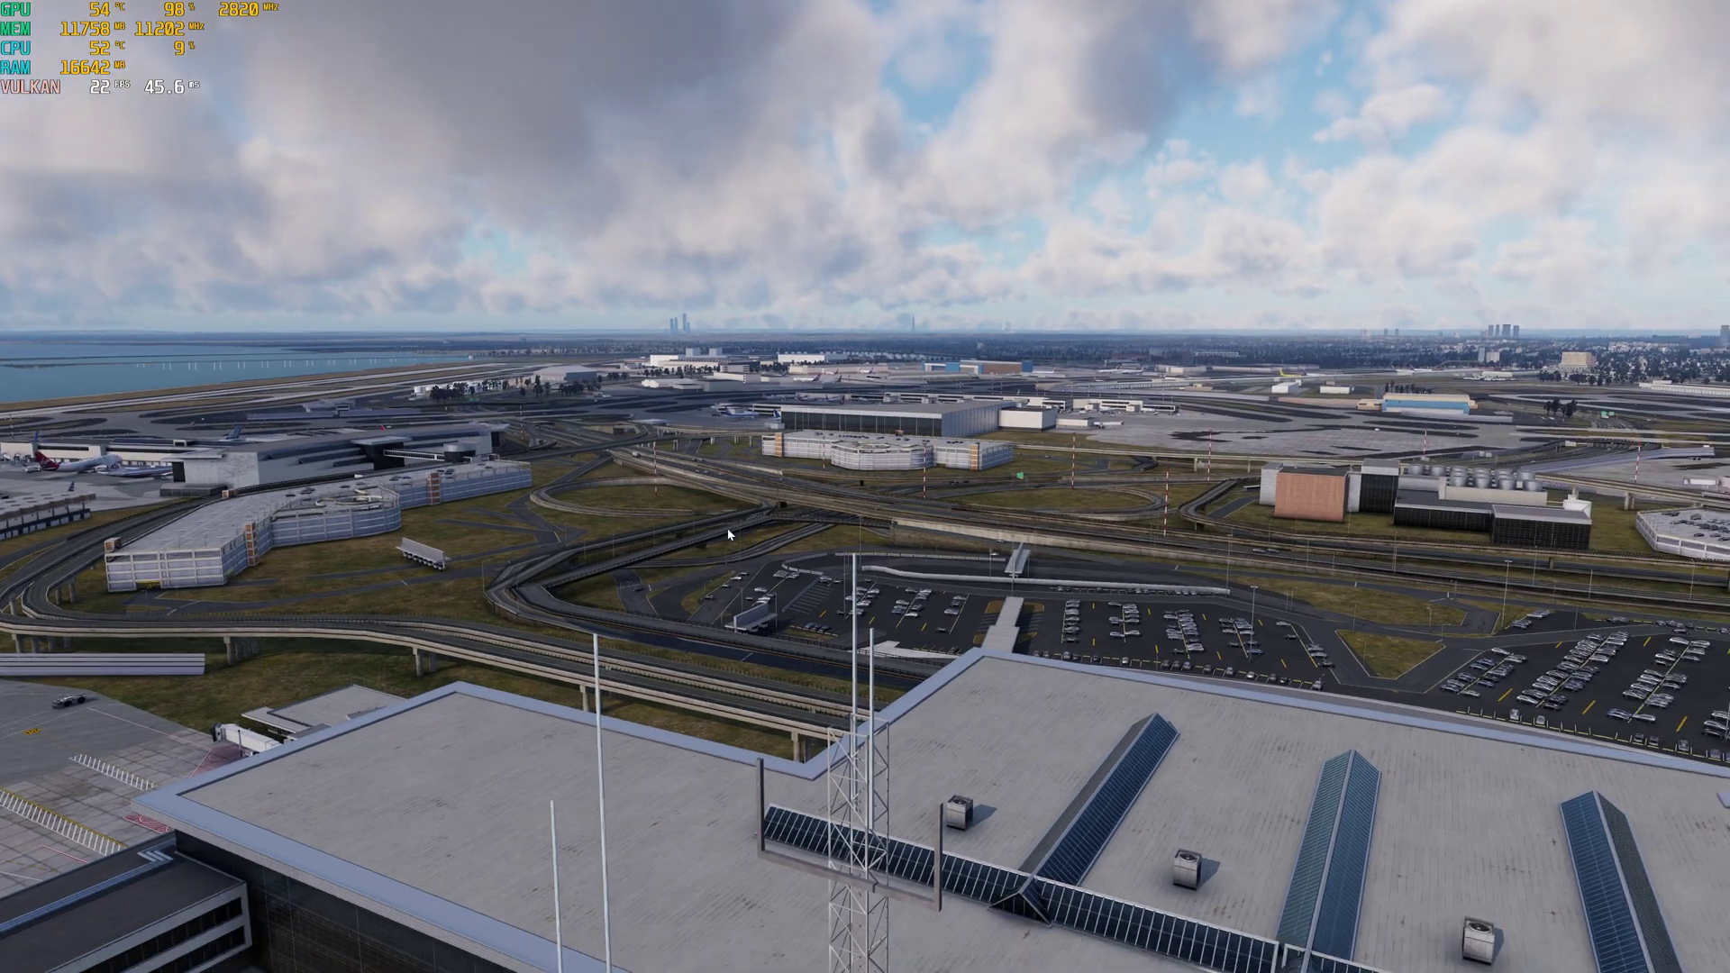
drag(705, 492, 628, 490)
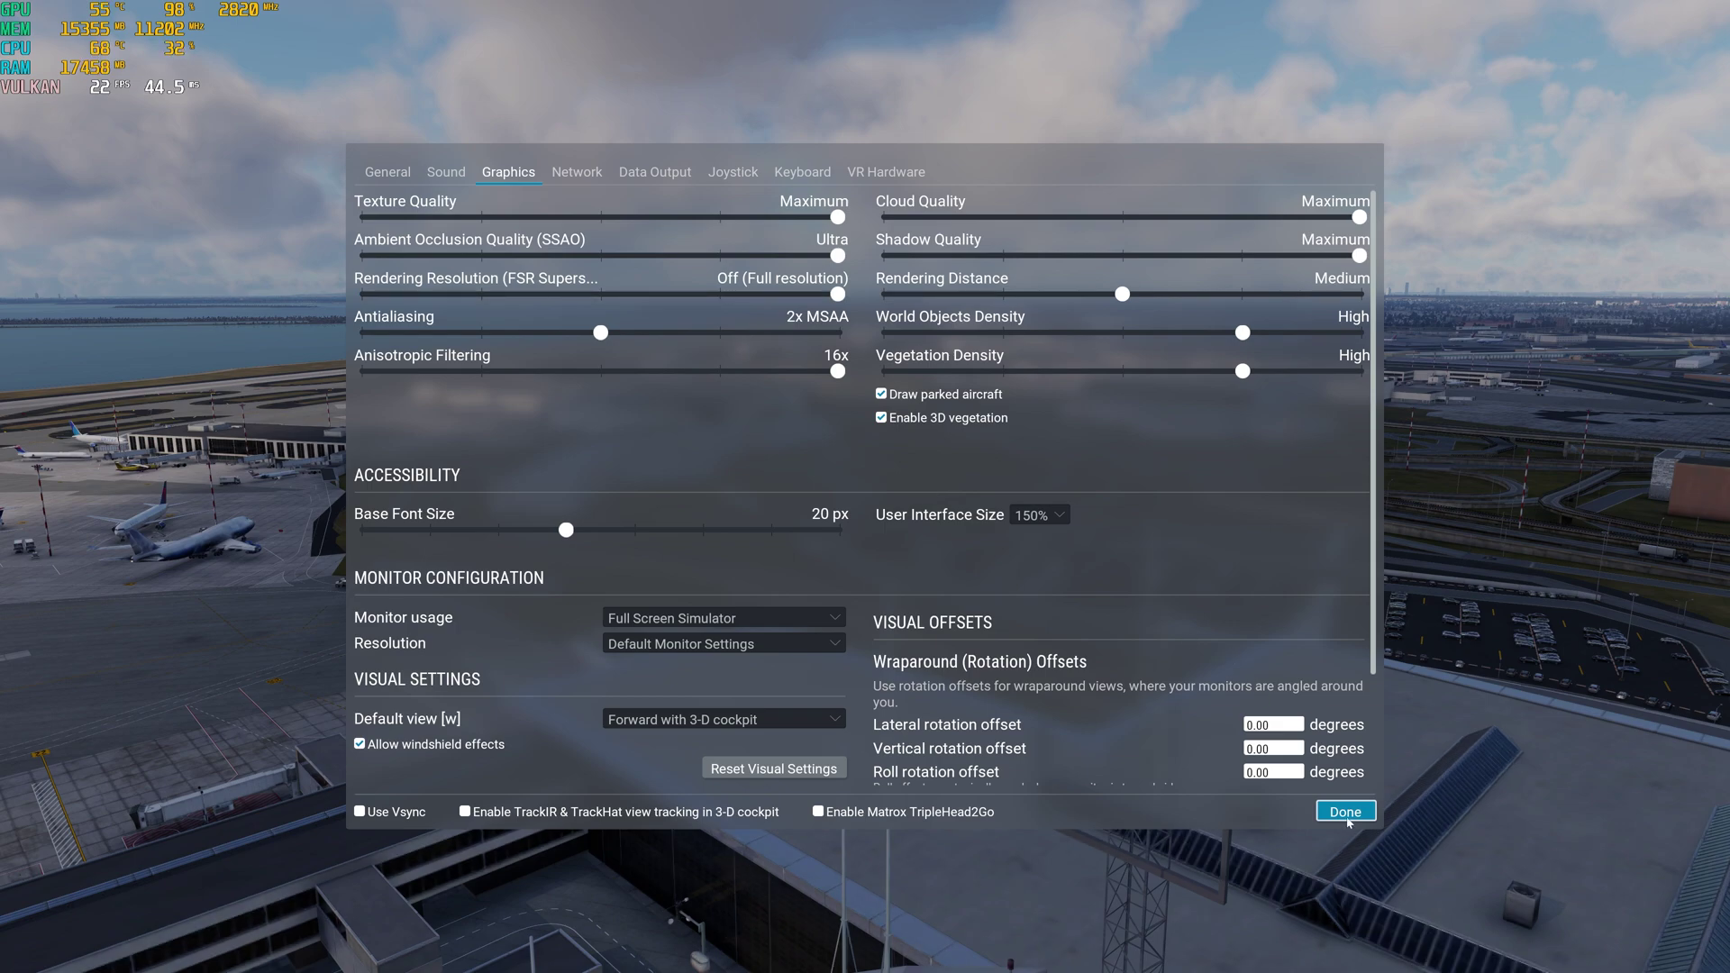
click(1347, 815)
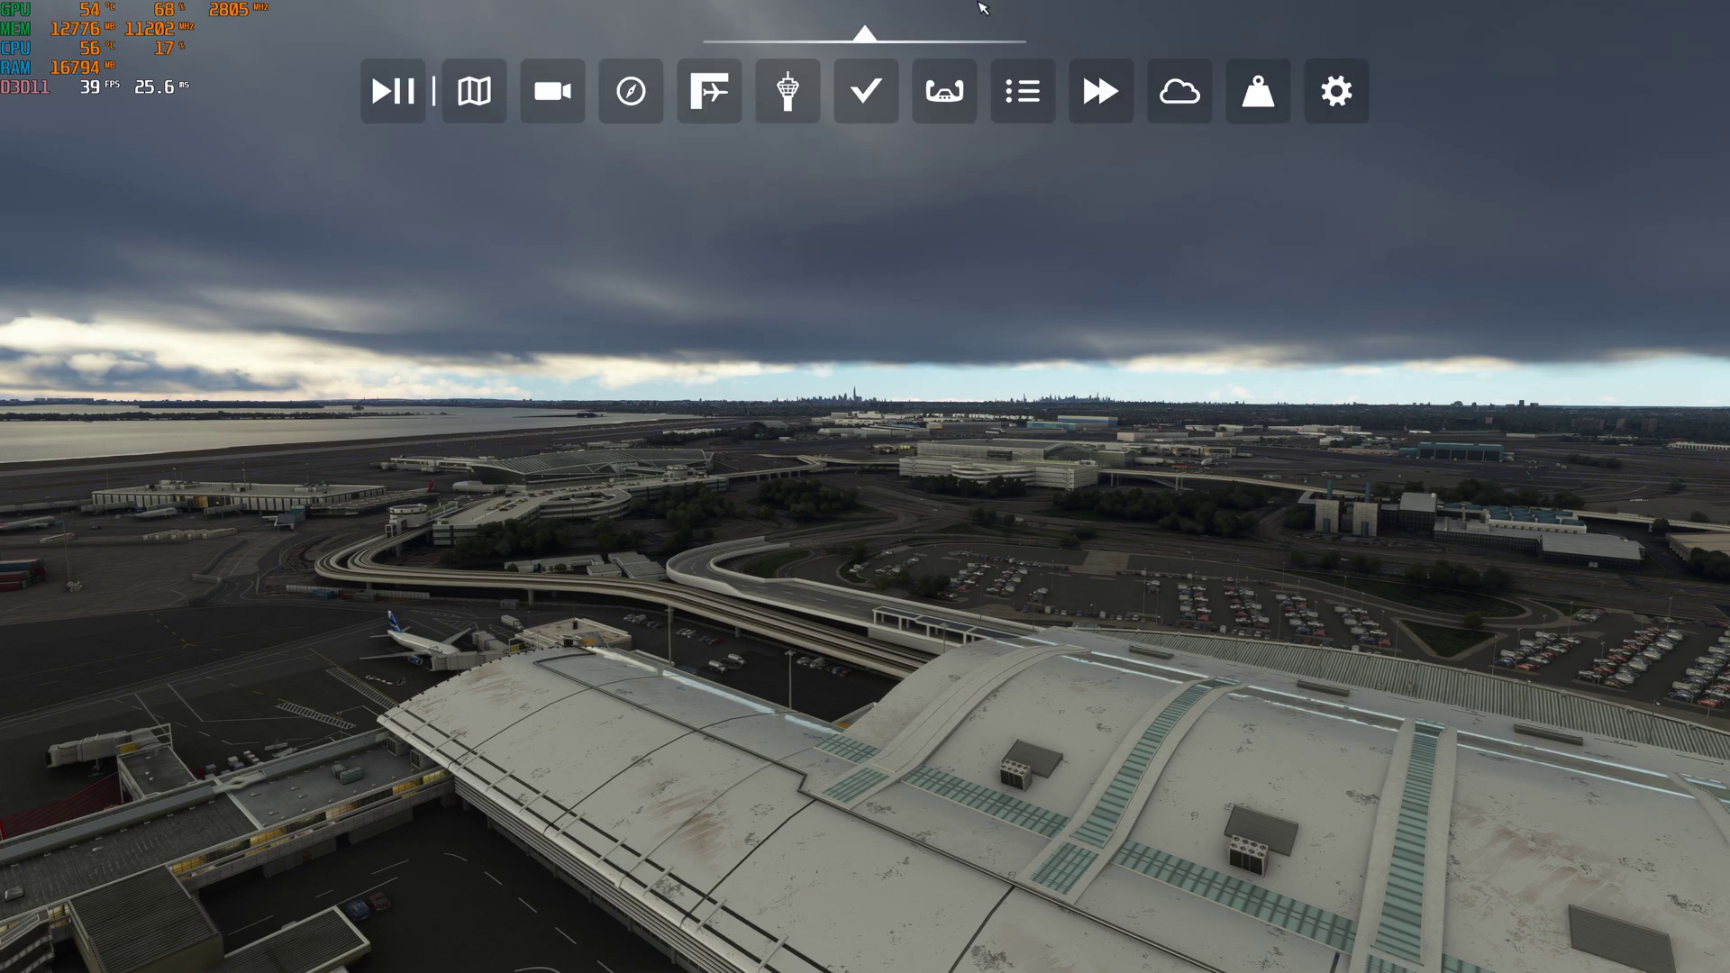
Open the General Options graphics settings from the pause menu
mouse_move(1012, 24)
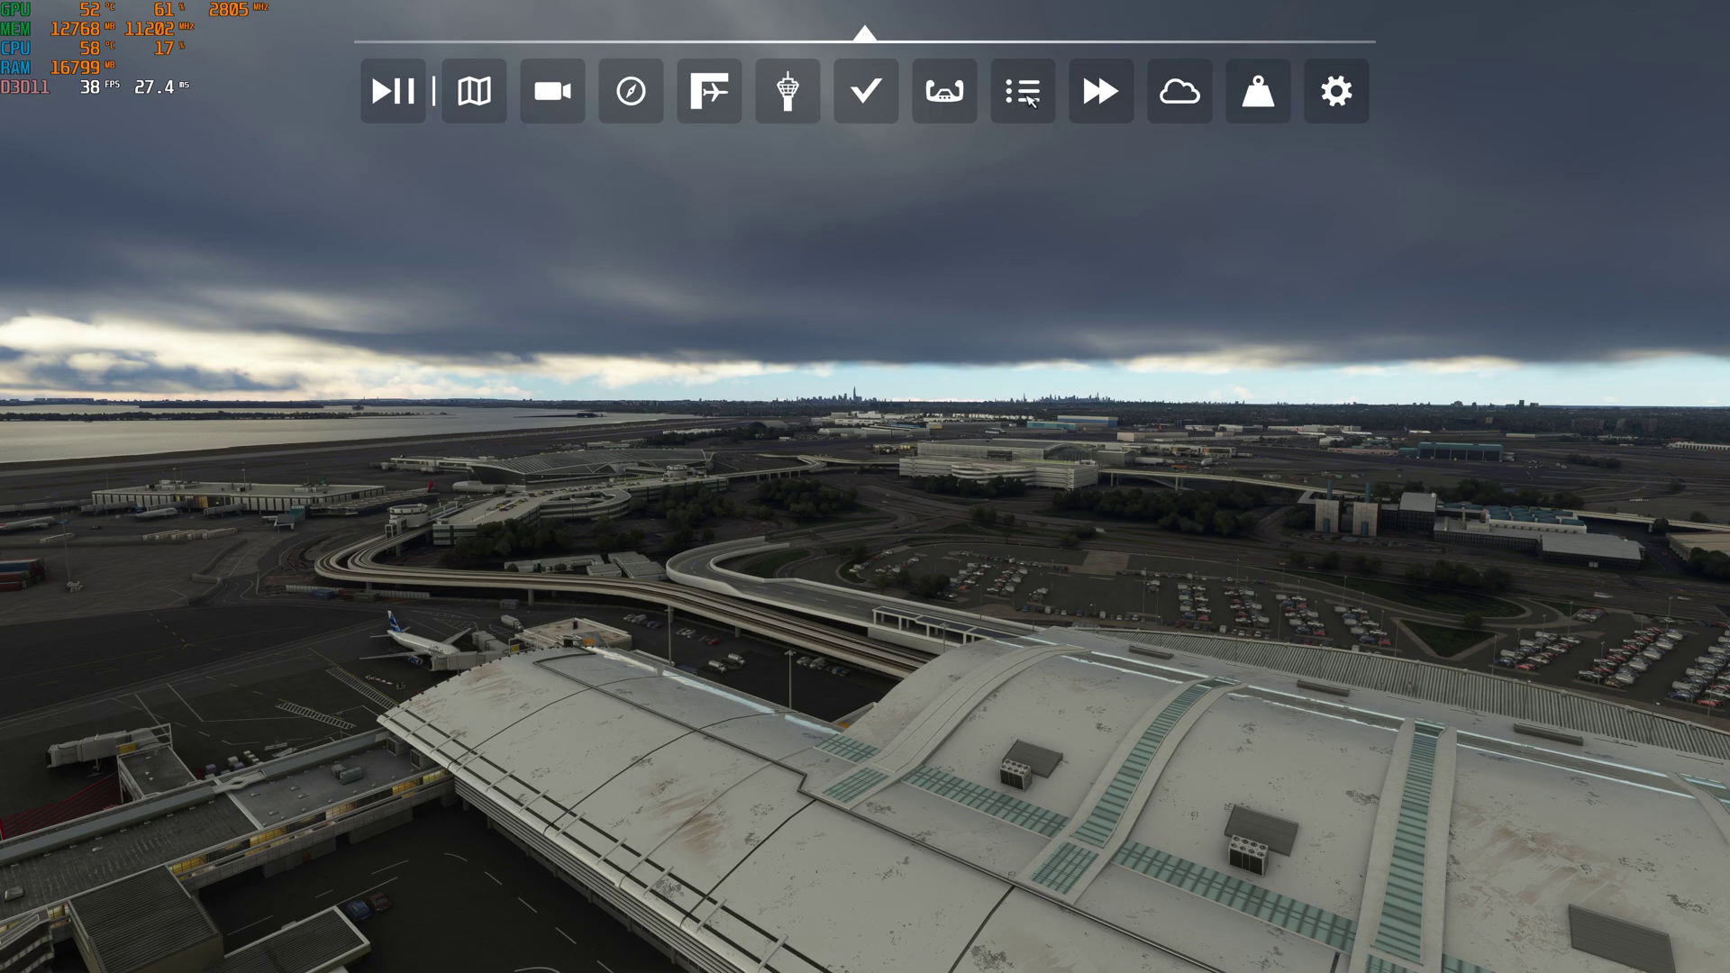
key(Escape)
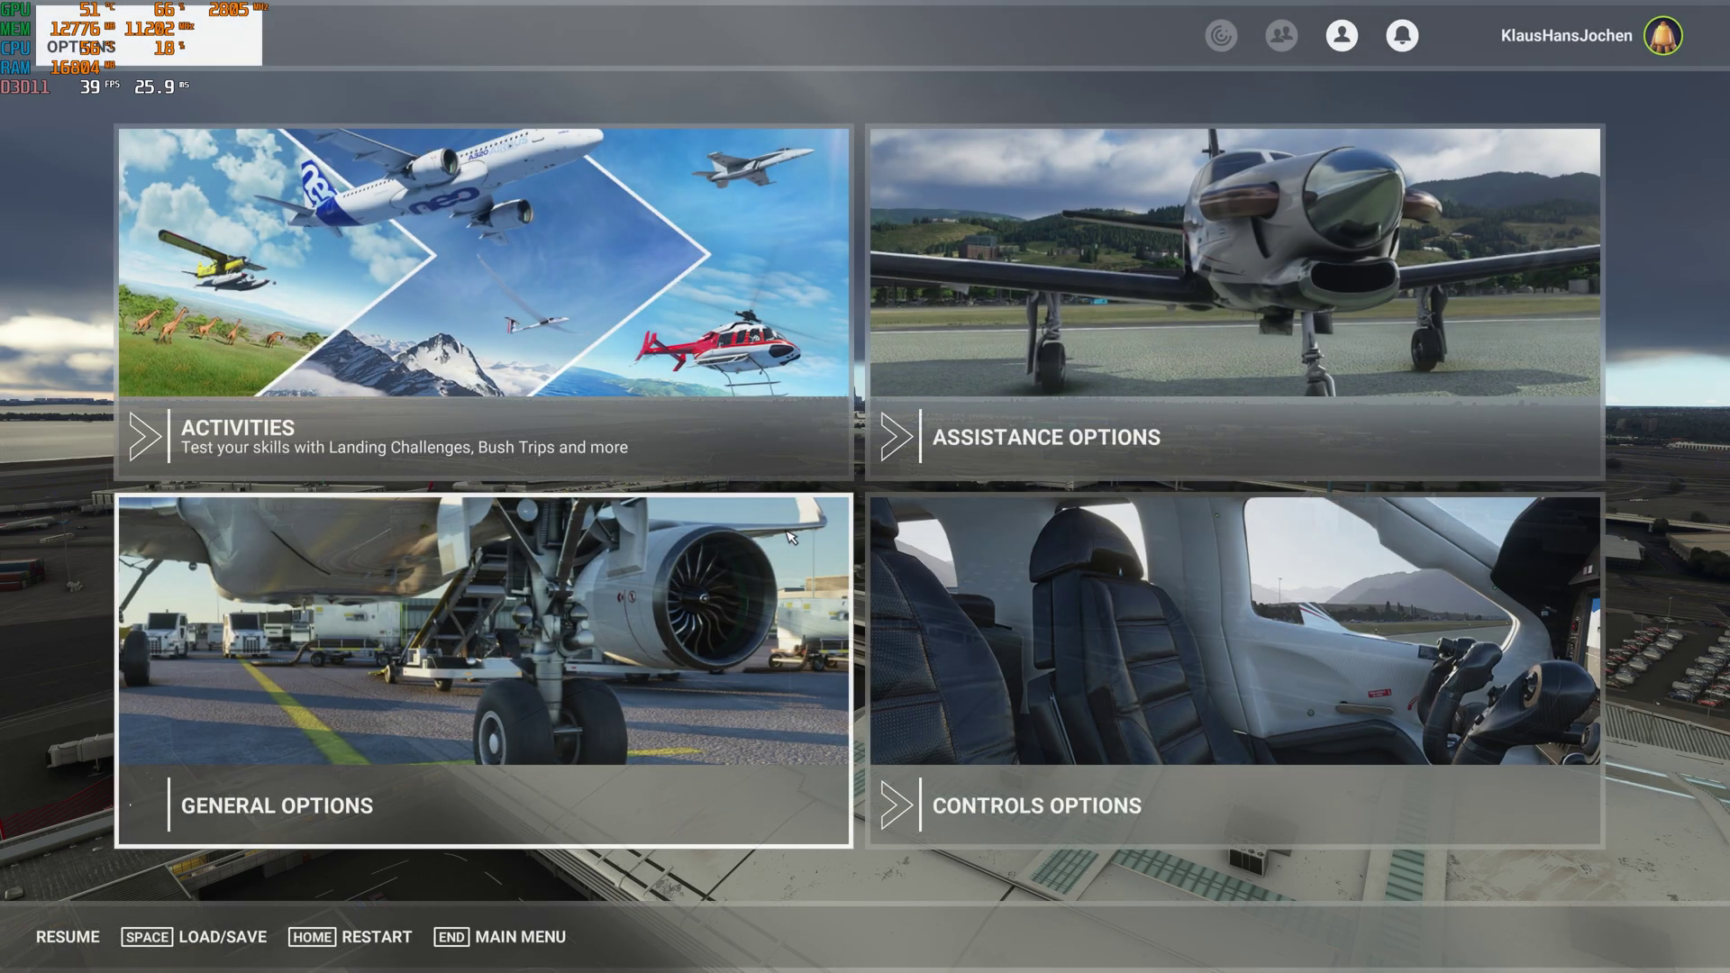
click(418, 616)
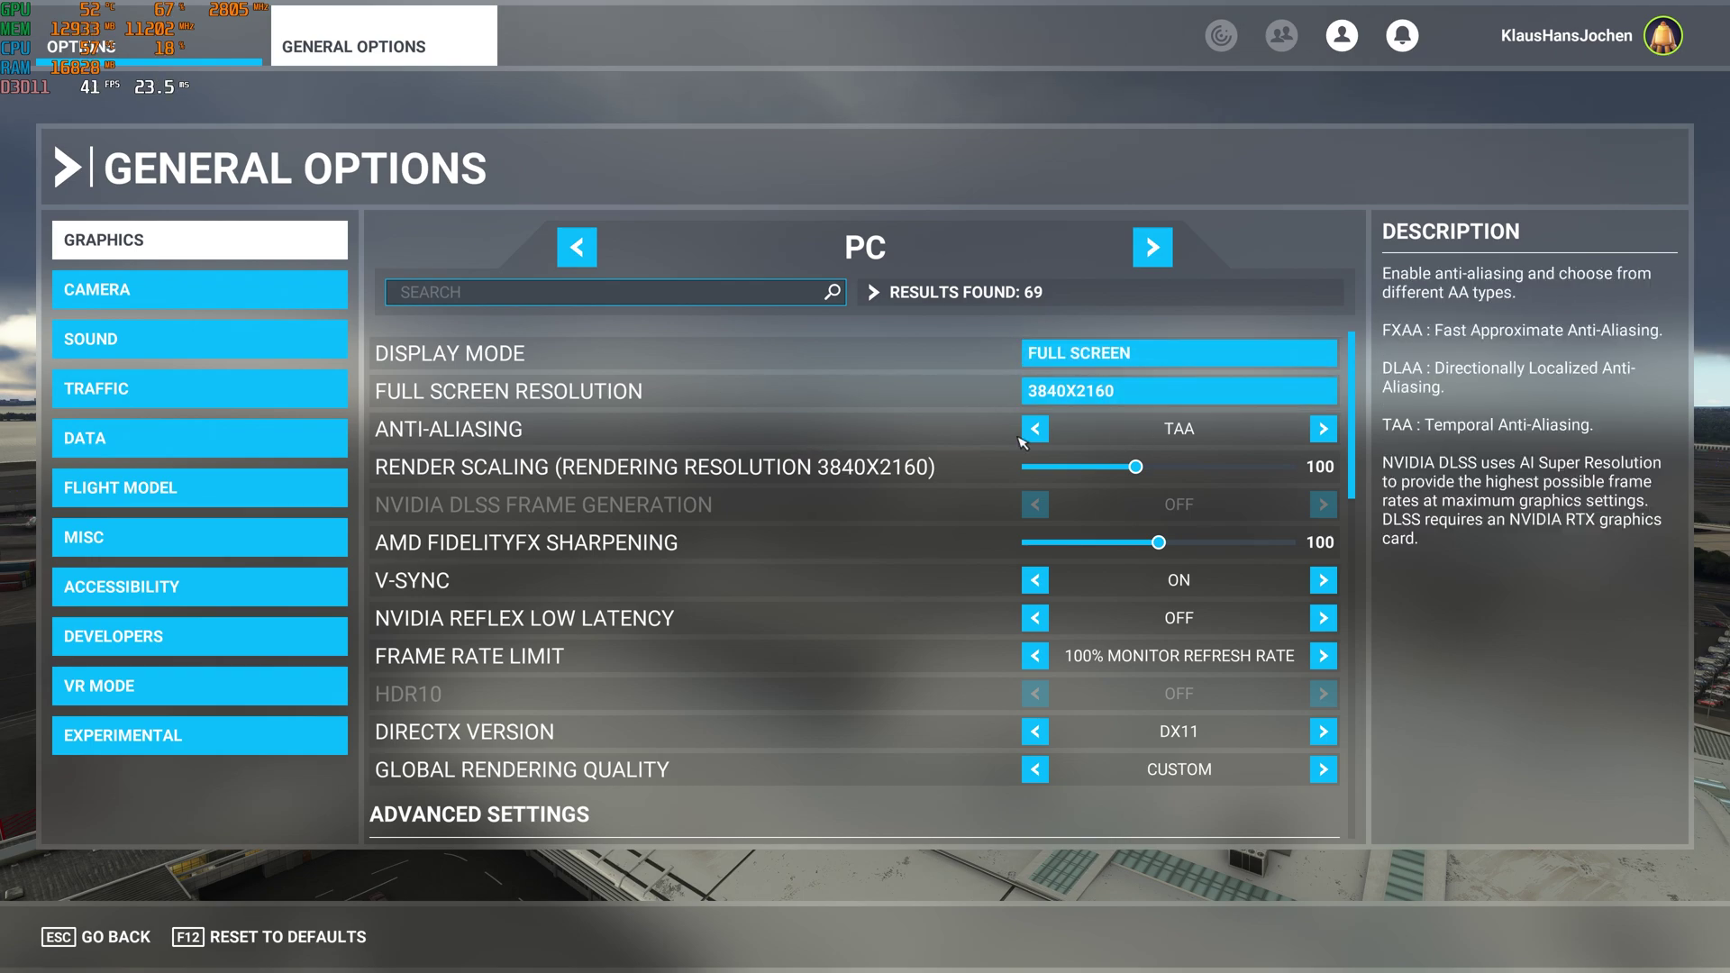
Try NVIDIA DLSS Super Resolution anti-aliasing, revert to TAA, and scroll the graphics list
click(1323, 430)
click(1035, 430)
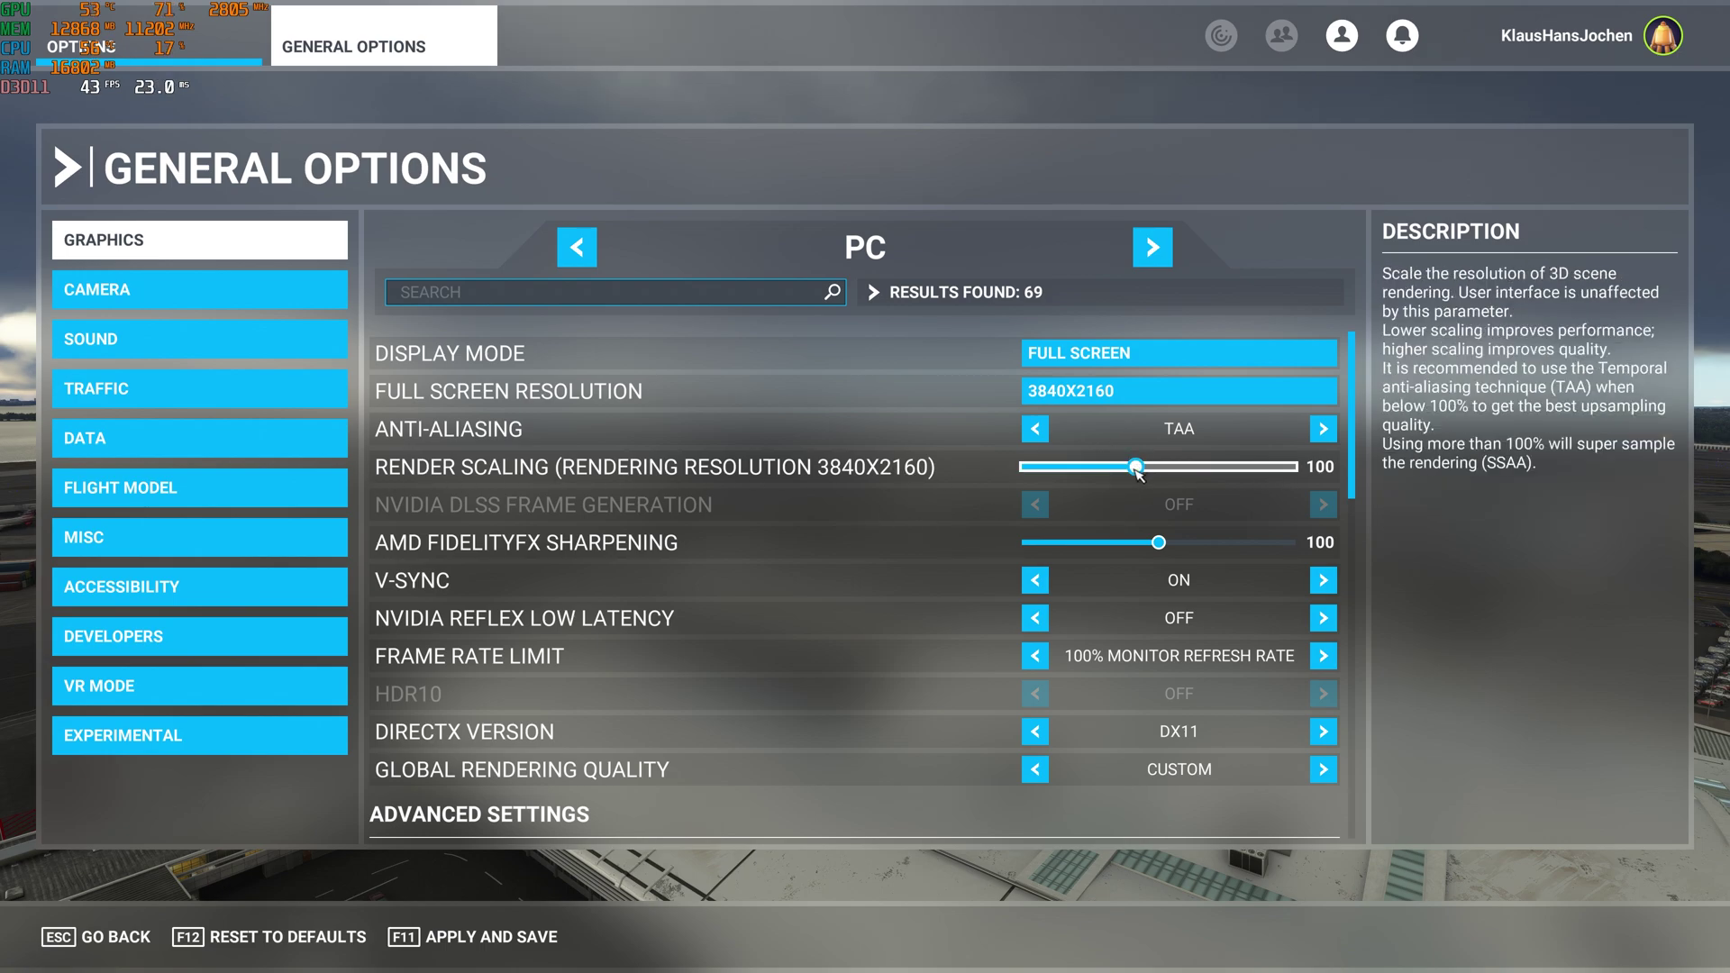
scroll(576, 504, down, 2)
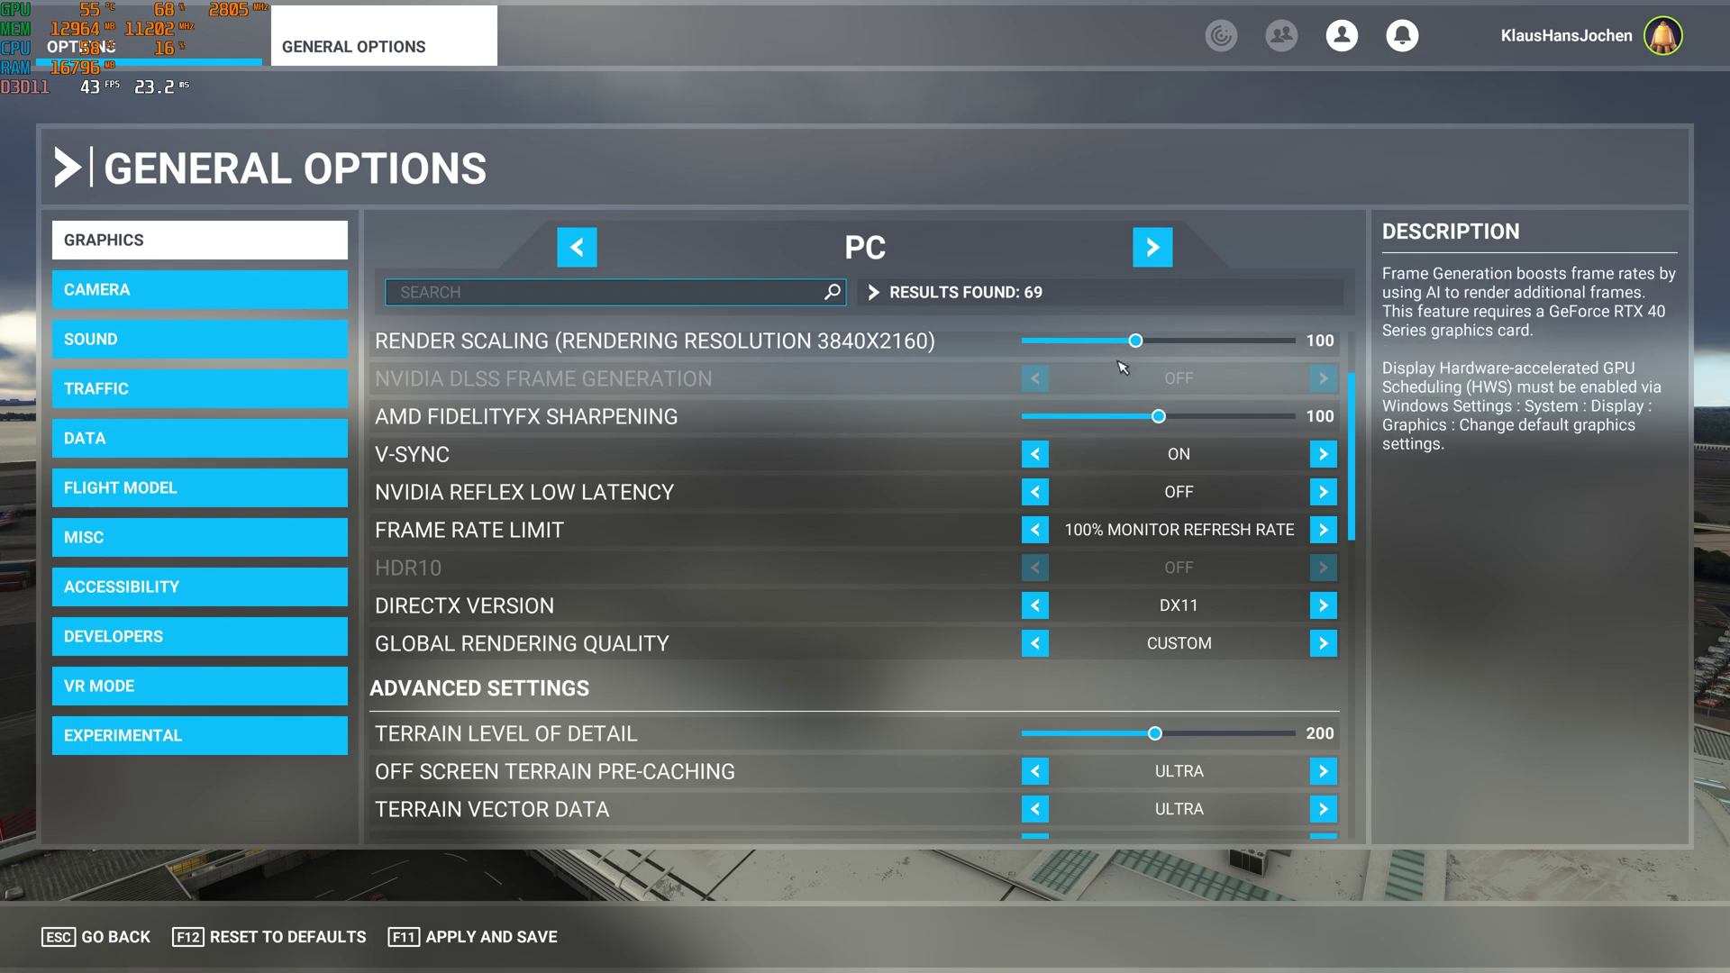
scroll(796, 430, up, 2)
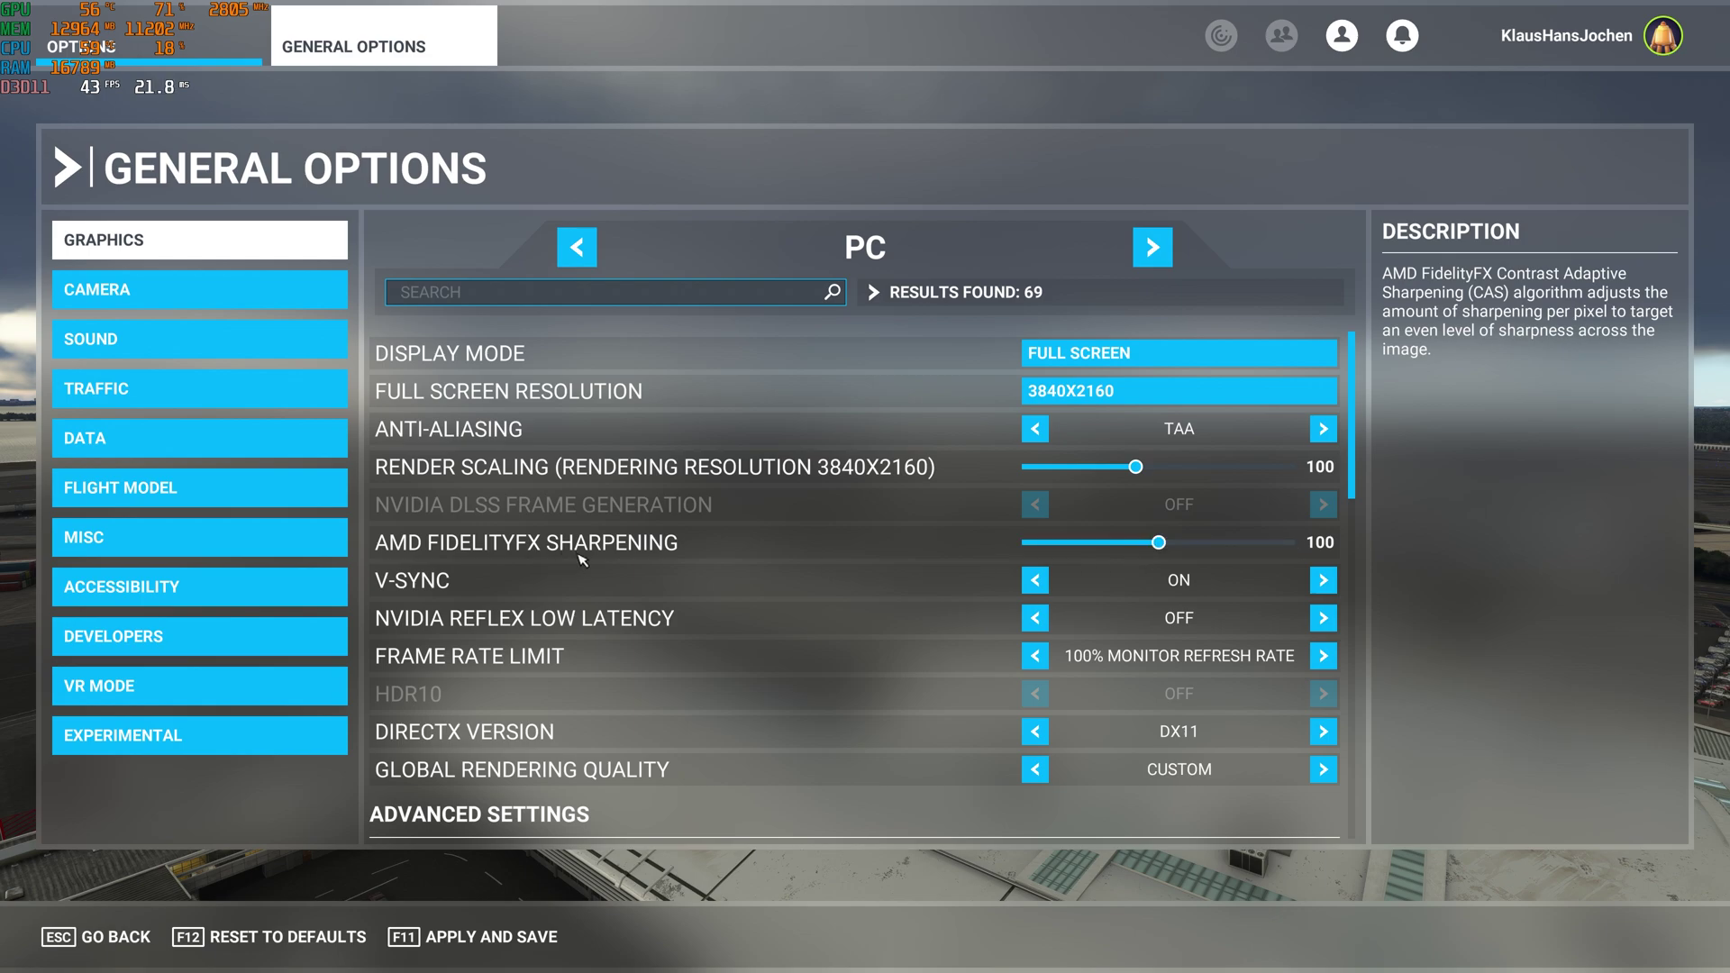
scroll(1037, 540, down, 2)
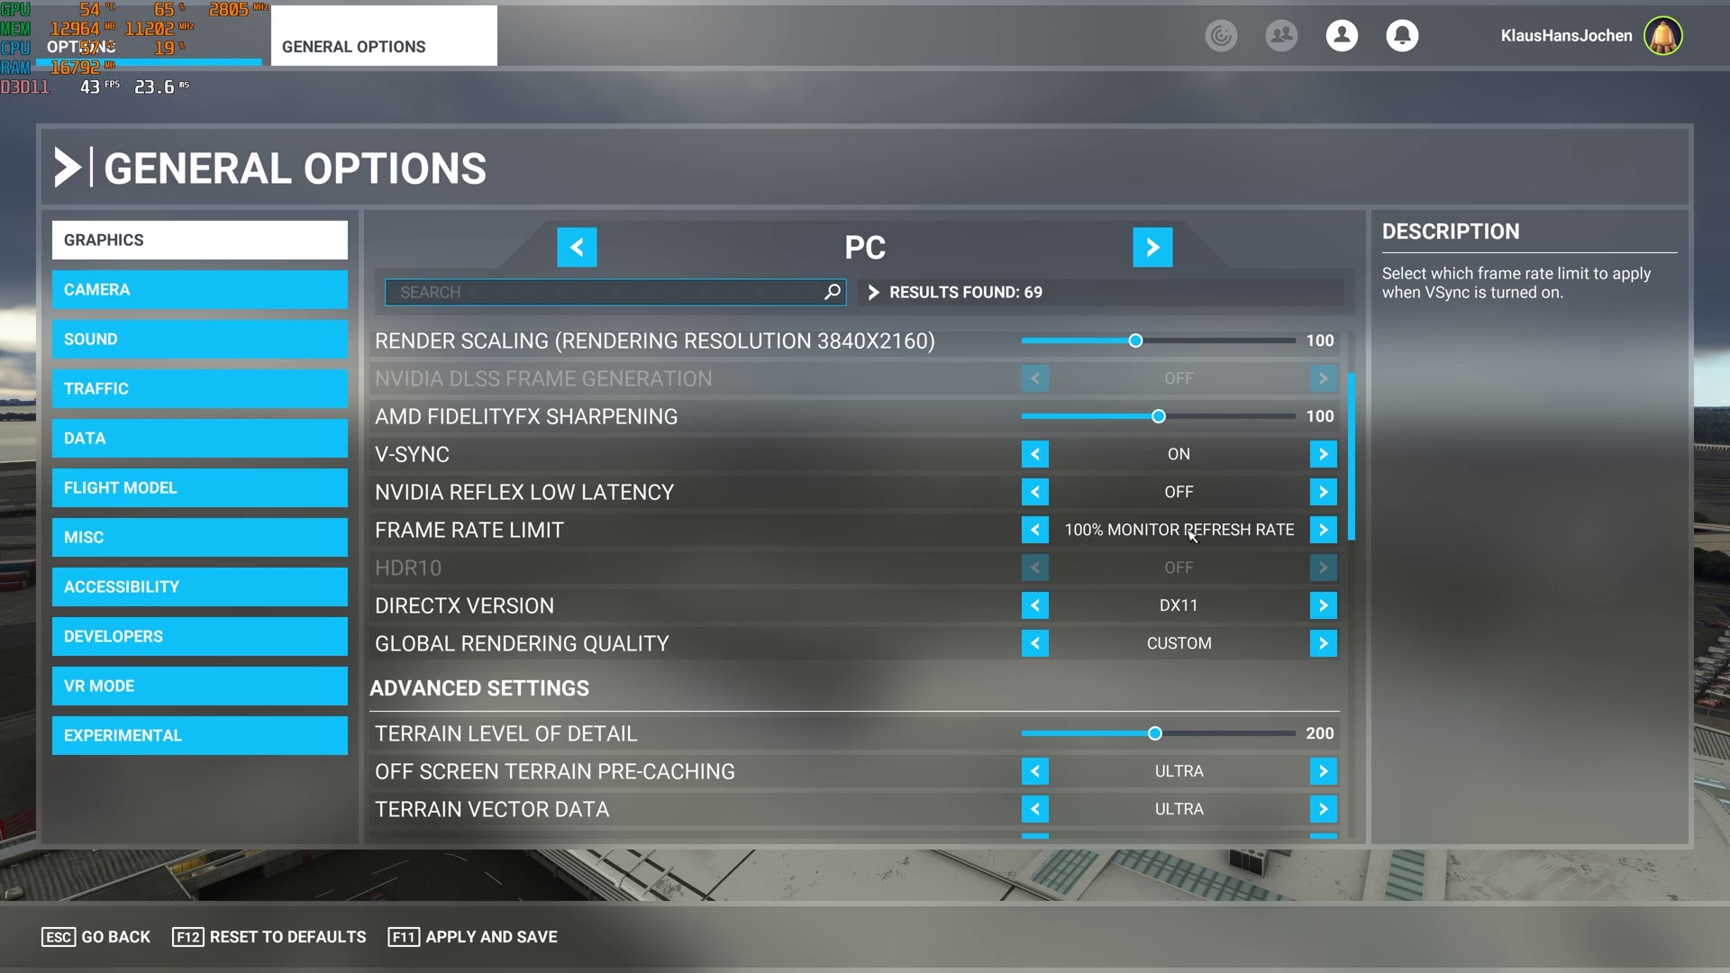
Scroll through Advanced Settings and raise Objects Level of Detail from 190 to 200
scroll(795, 531, down, 2)
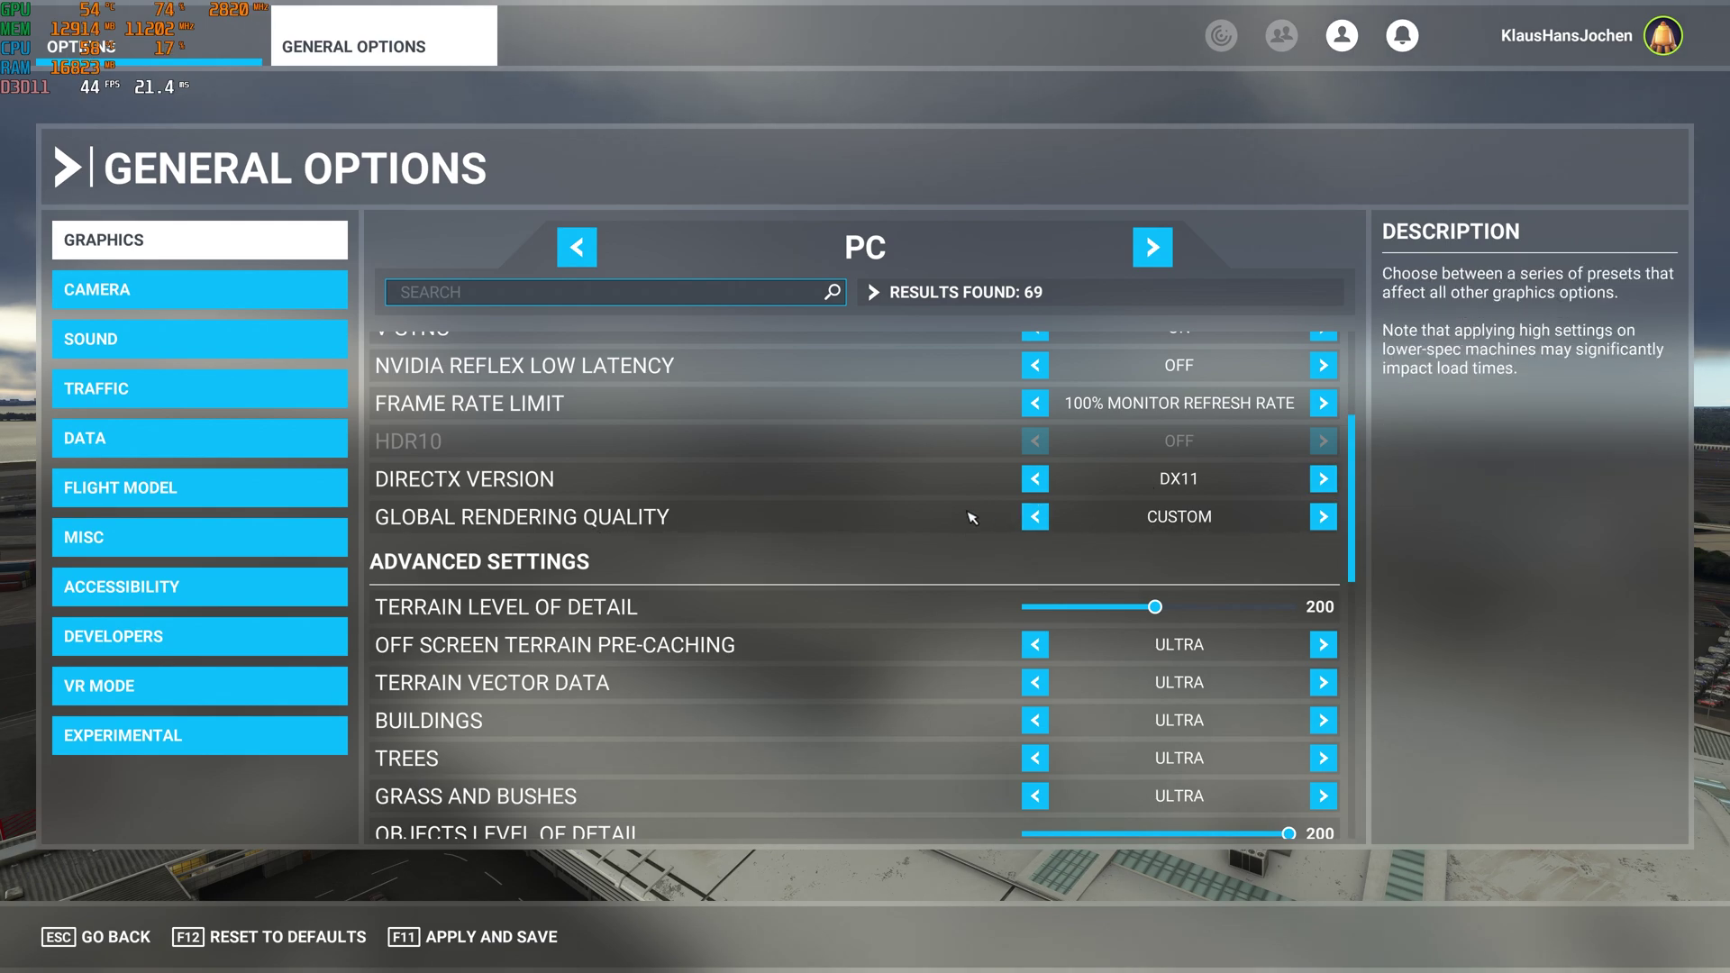
scroll(973, 626, down, 12)
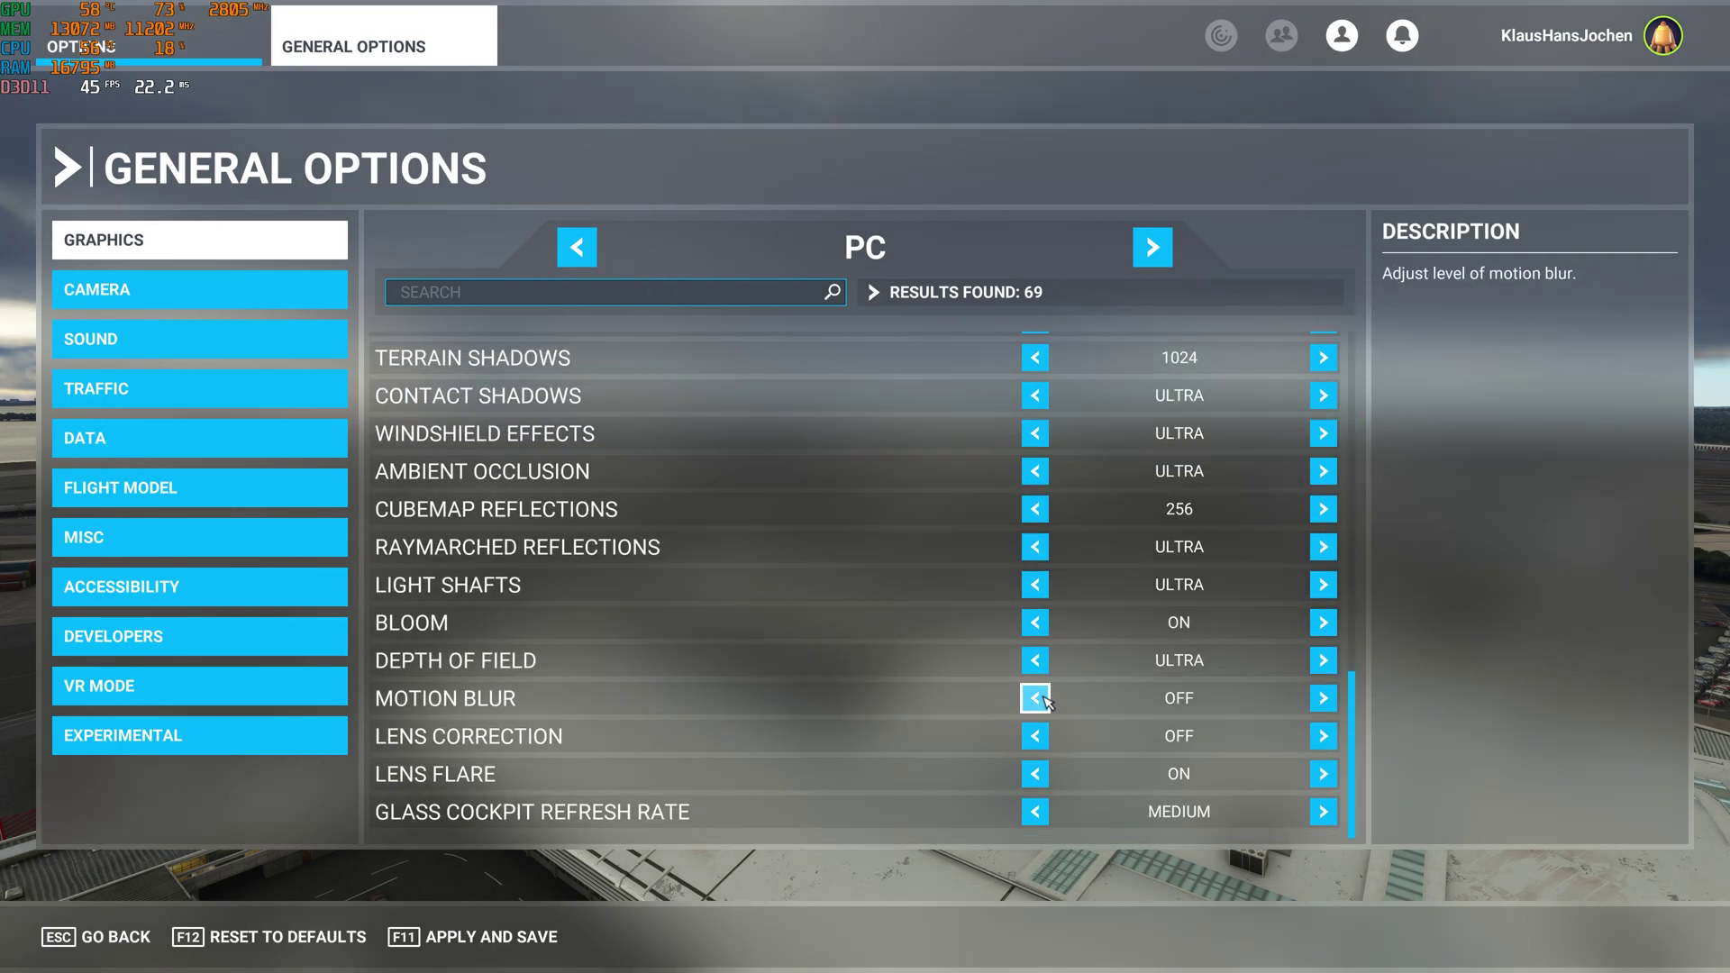
scroll(1048, 691, up, 1)
scroll(1048, 691, down, 1)
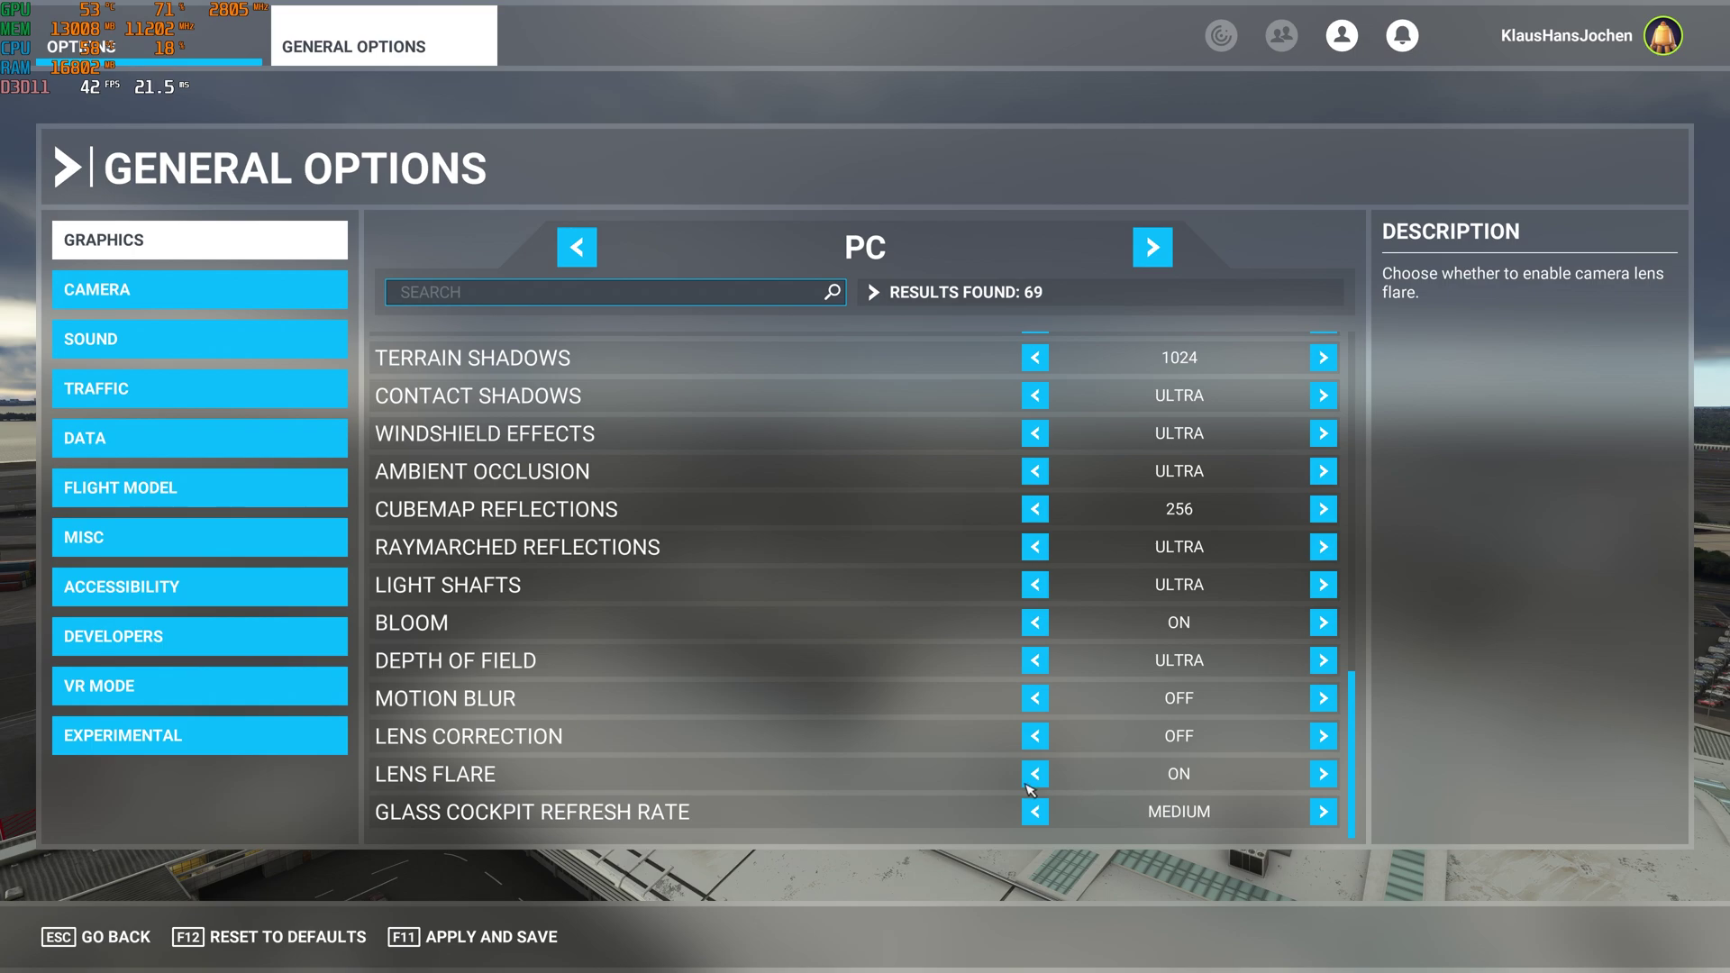
scroll(1067, 672, up, 2)
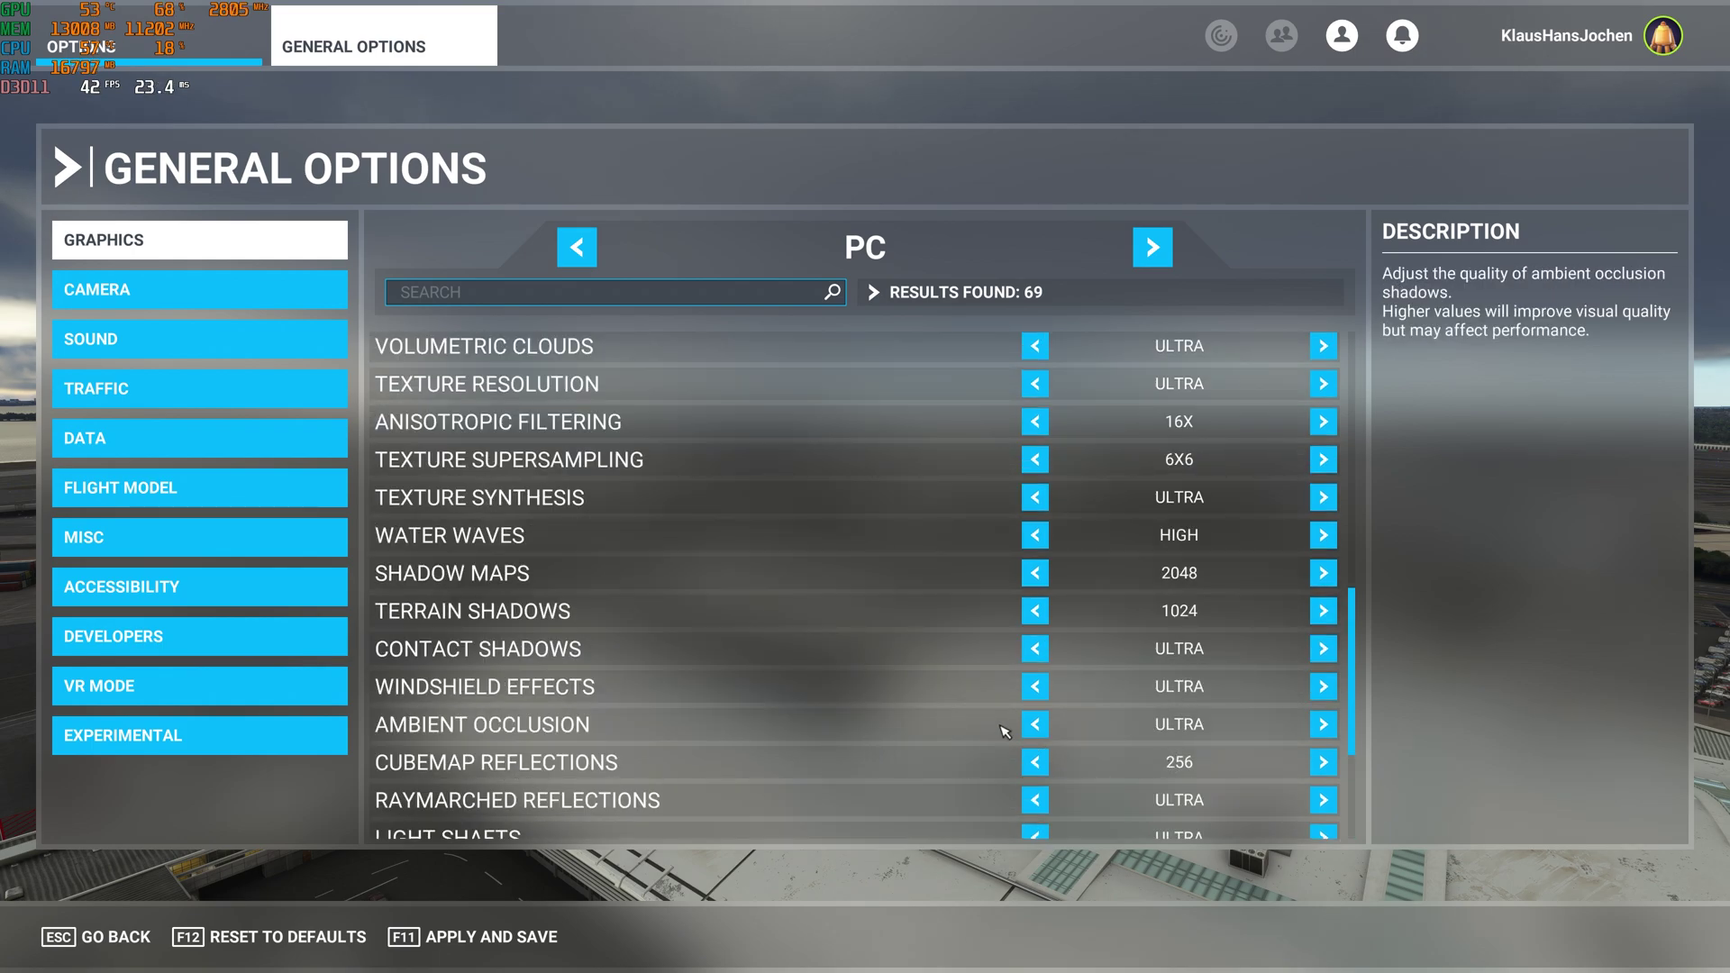
scroll(1055, 714, up, 2)
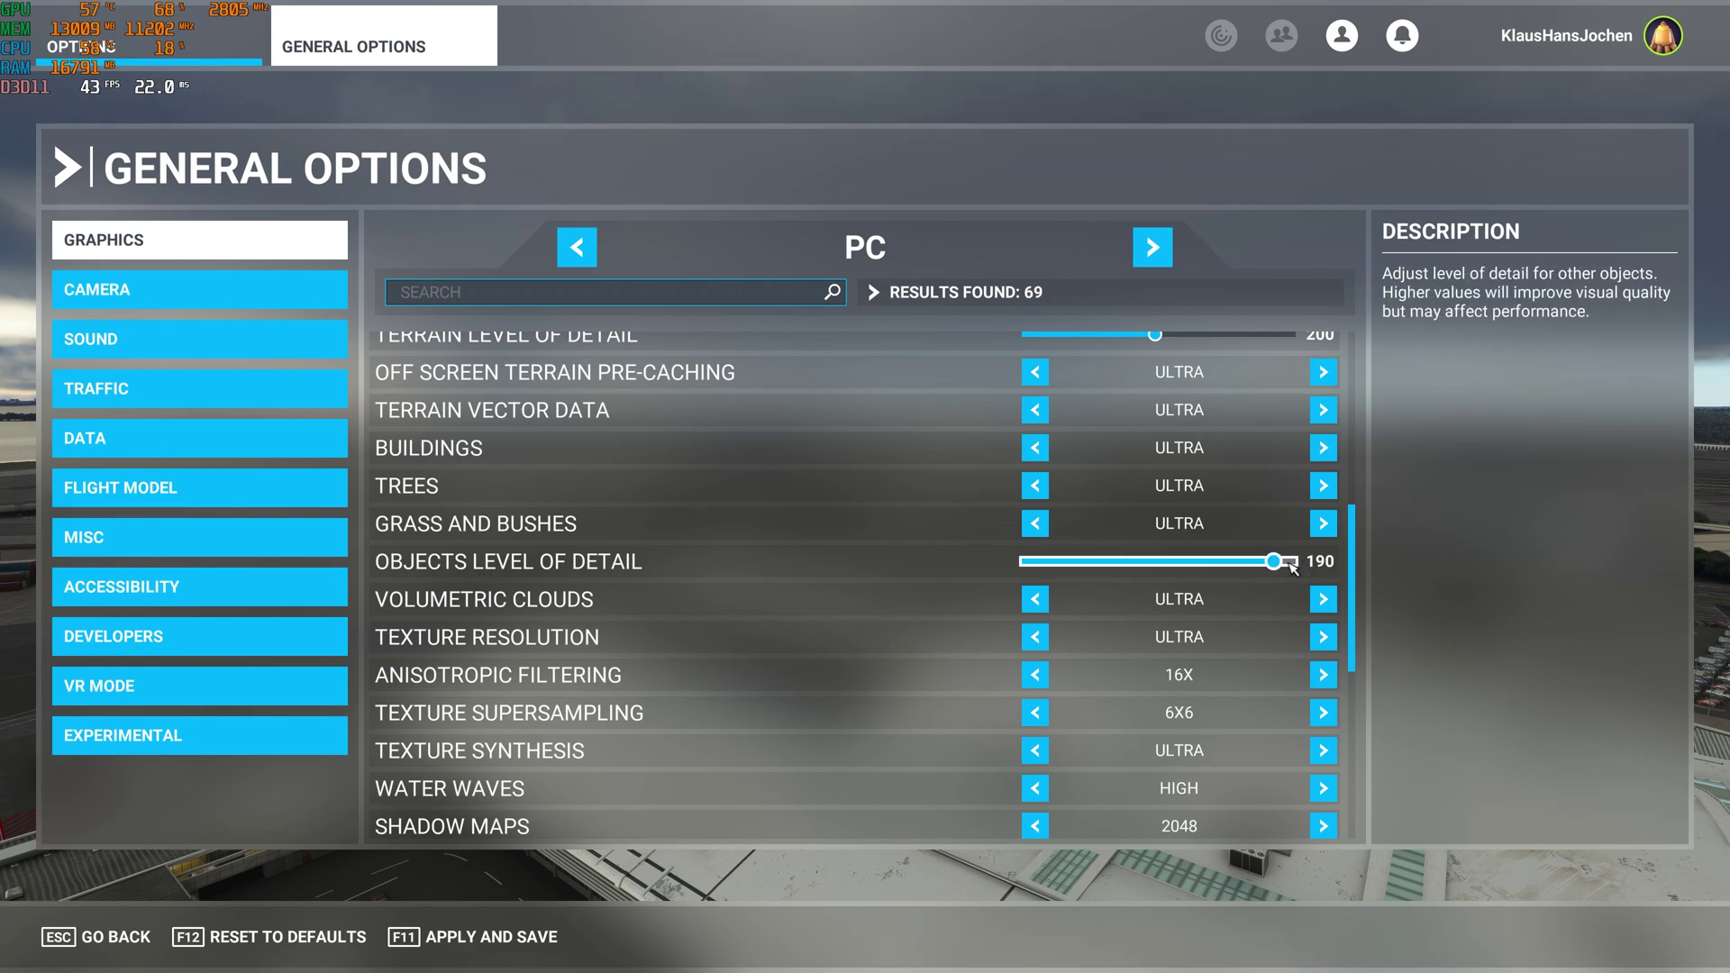
drag(1276, 566, 1298, 565)
scroll(1092, 622, up, 1)
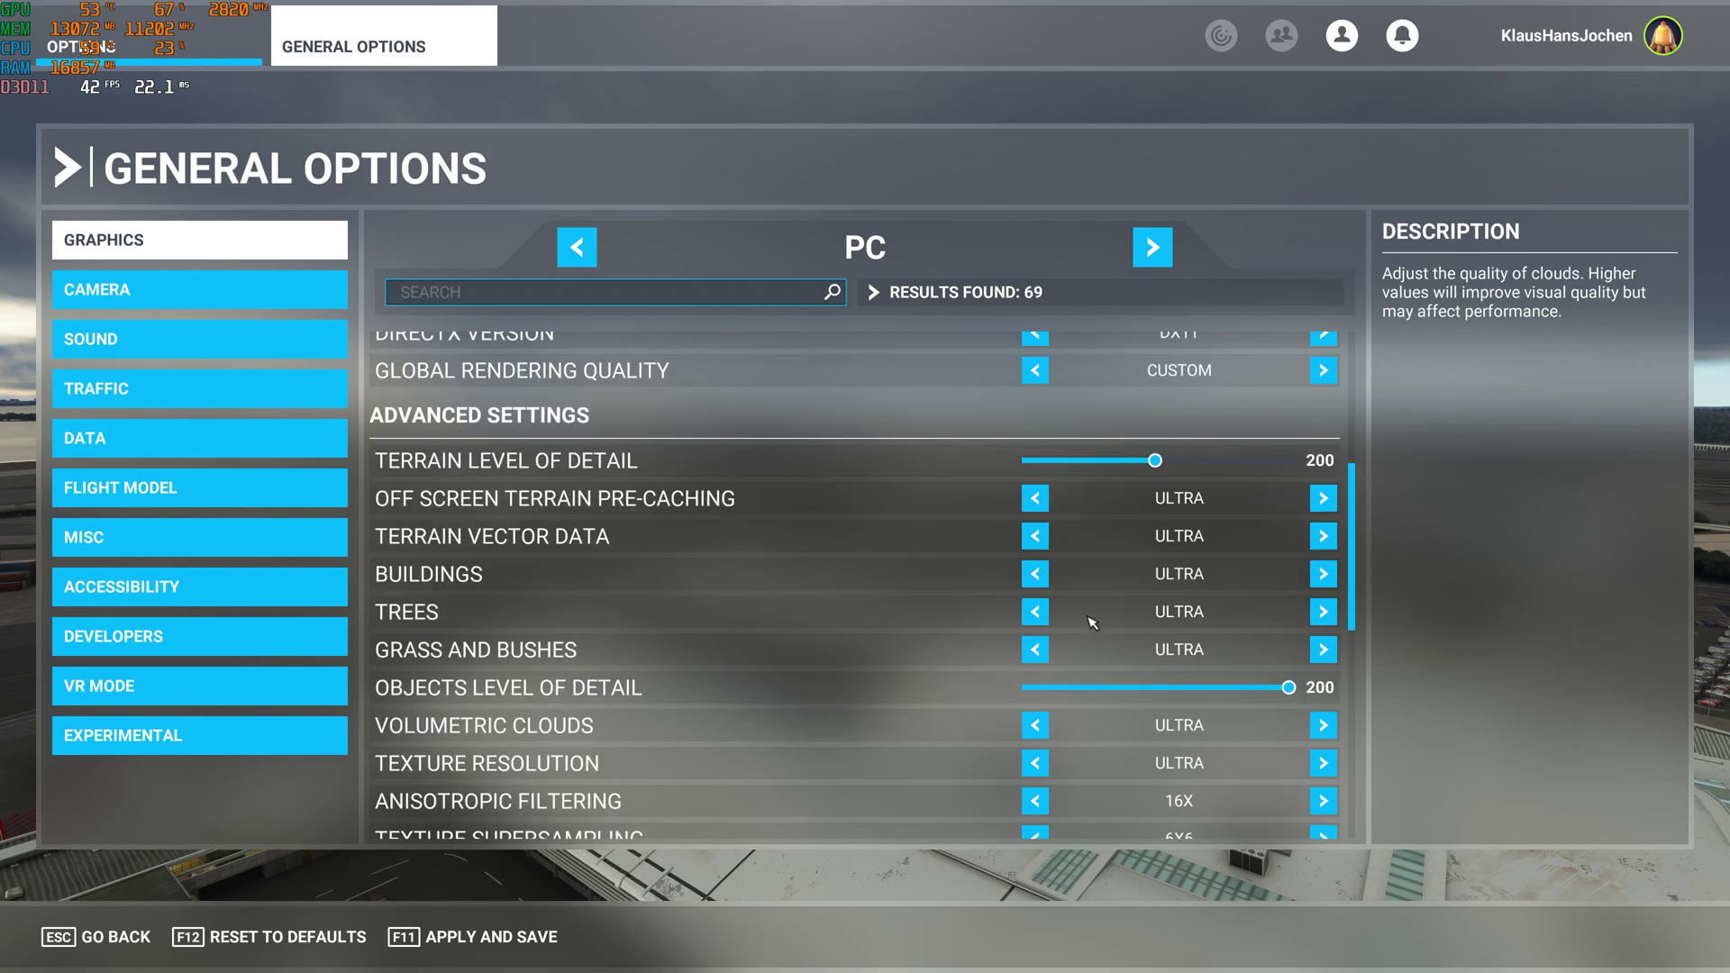